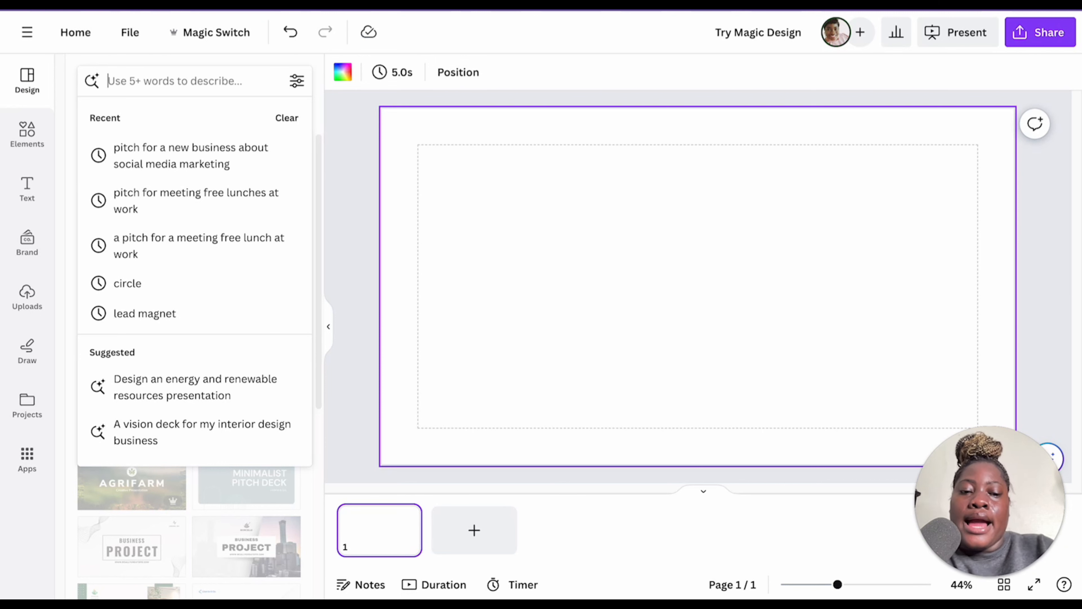
Search the design templates for "pitch for a social media marketing agency using minimal style" and browse the results
type("pitch ")
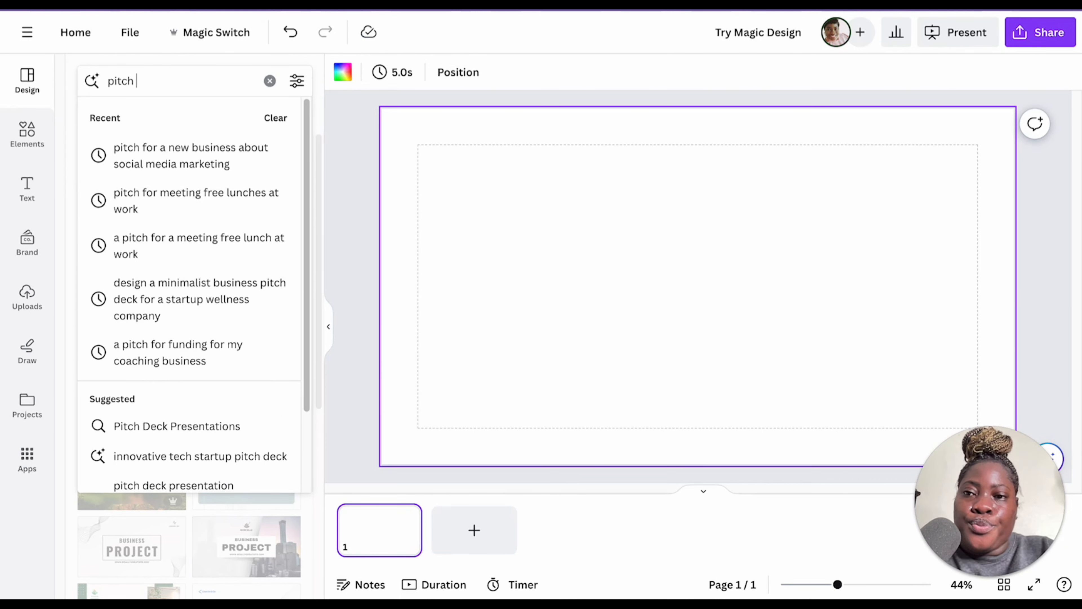
type("a")
key("BackSpace")
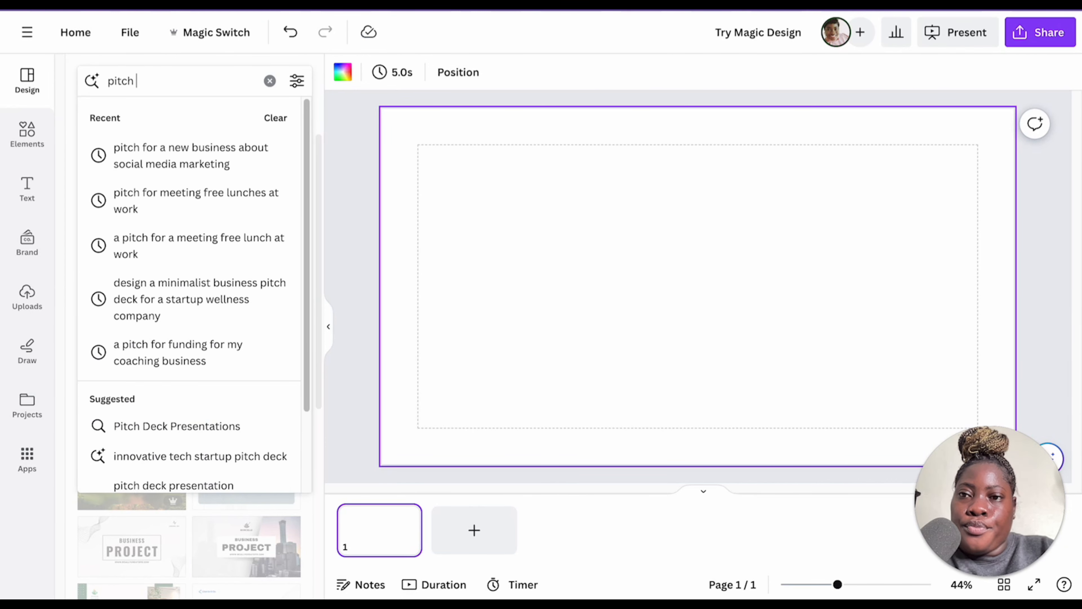
type("for a social")
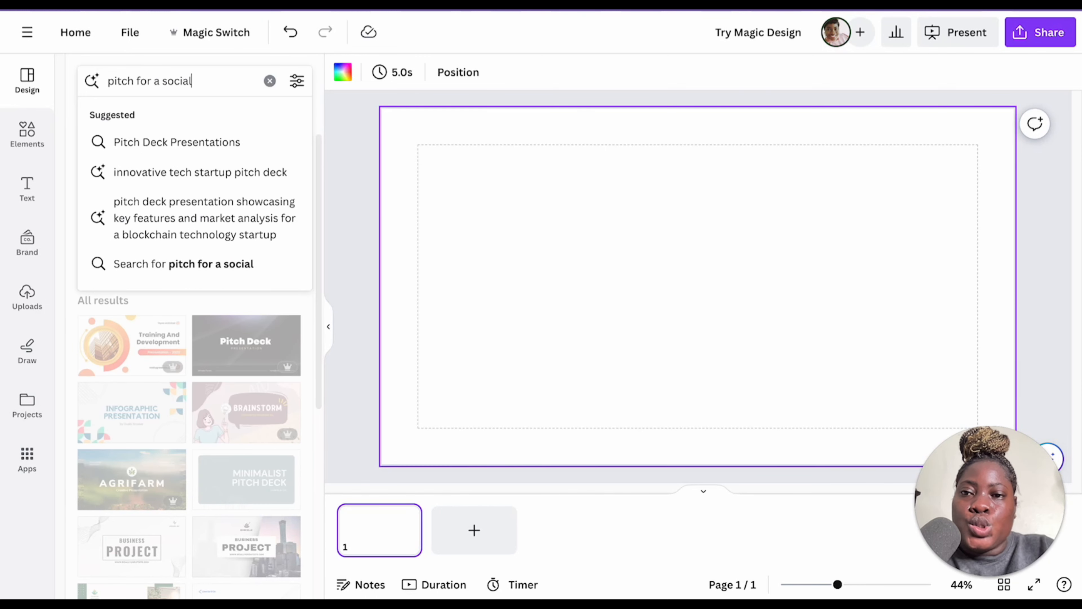
type(" media marketing")
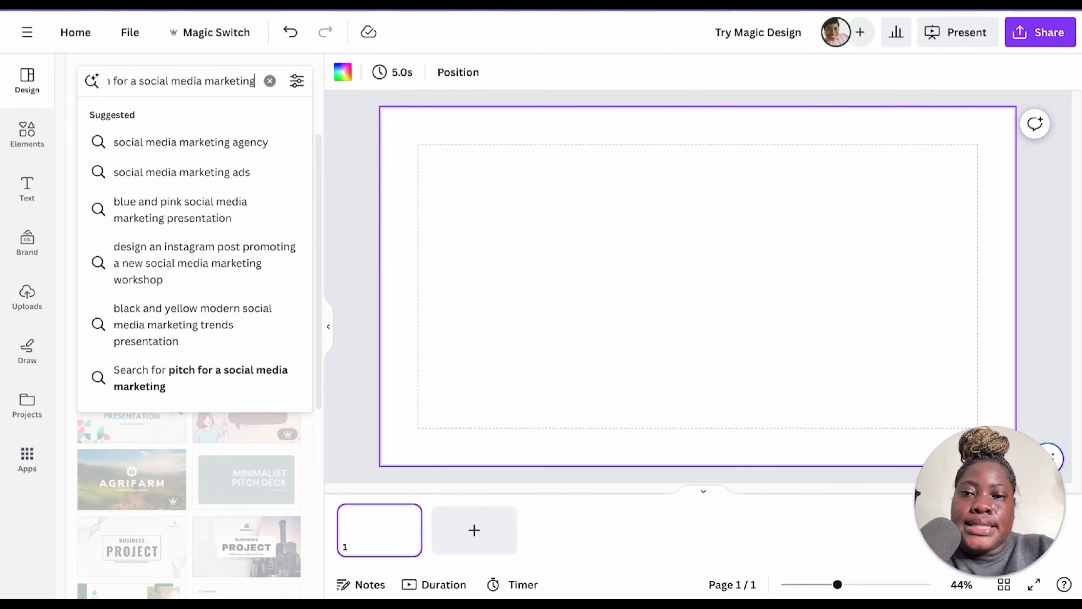
type(" agency using")
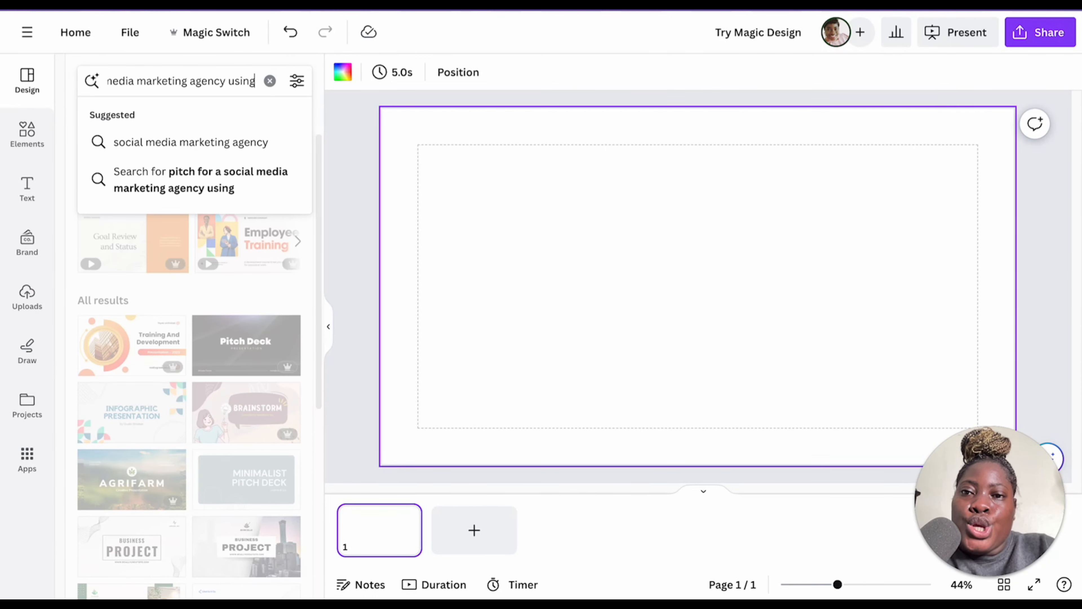
type(" minm")
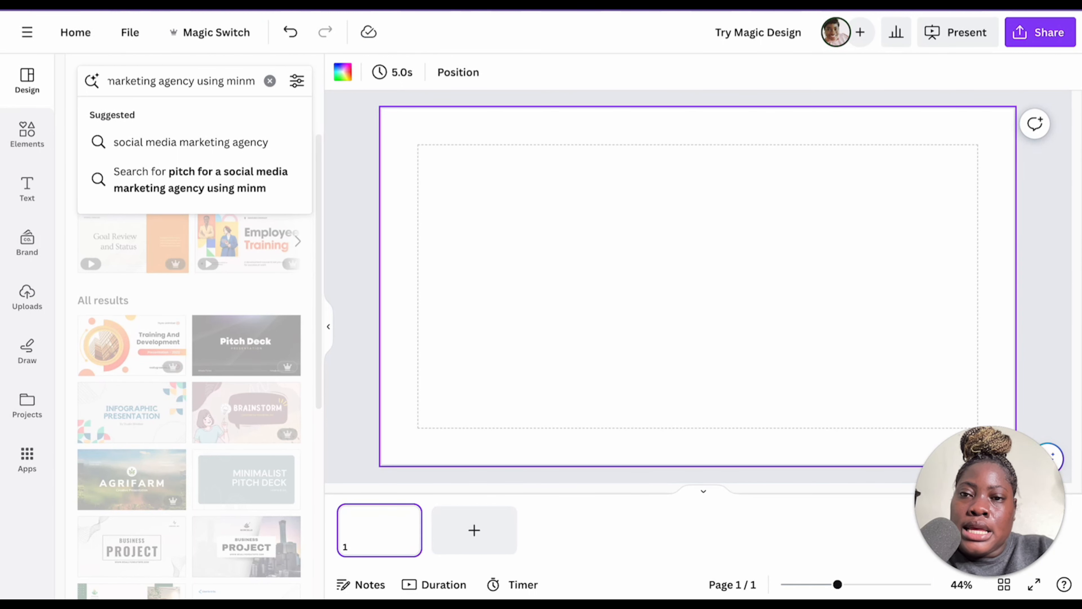
key("BackSpace")
type("i")
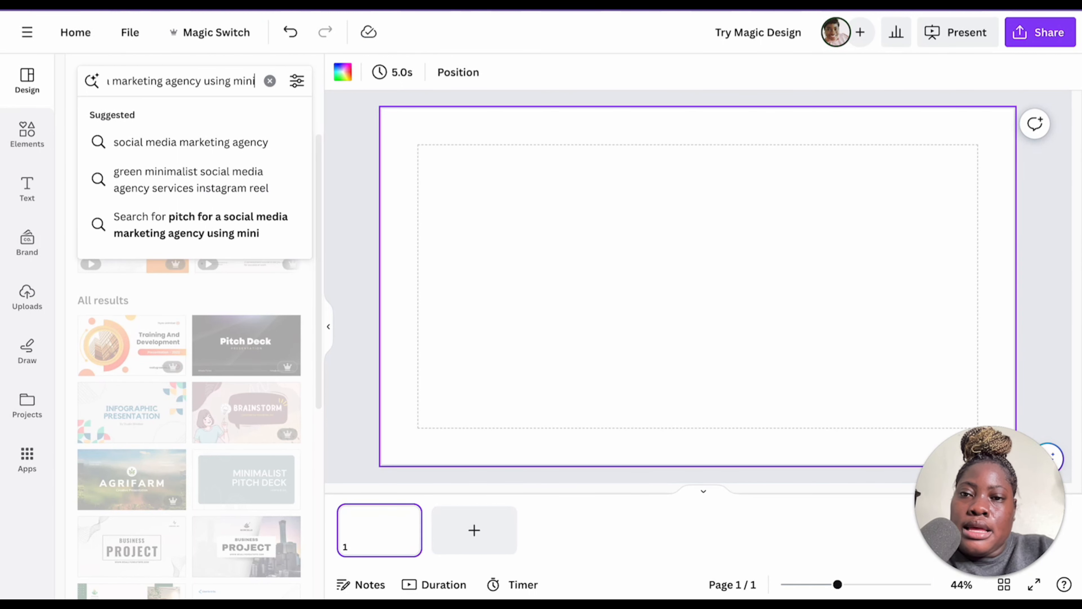
type("mal style")
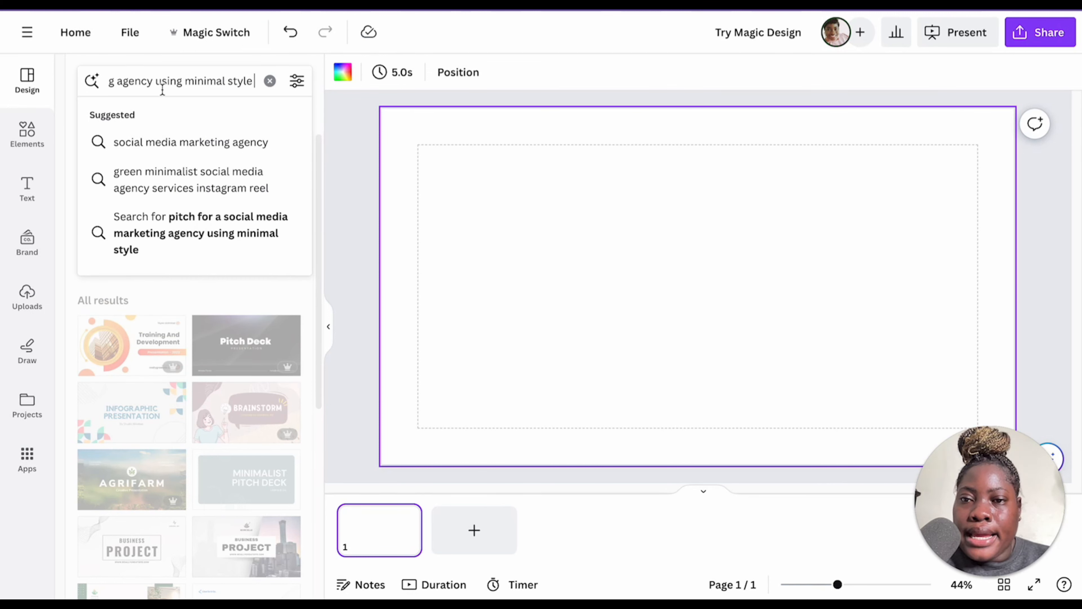
key("Return")
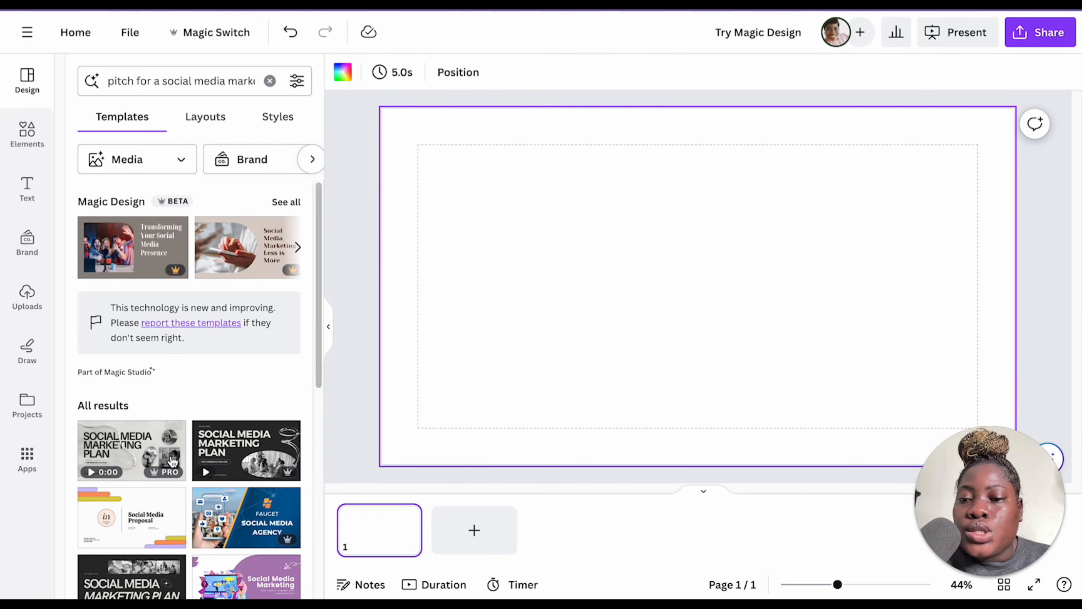
scroll(187, 426, "down", 2)
scroll(186, 421, "down", 8)
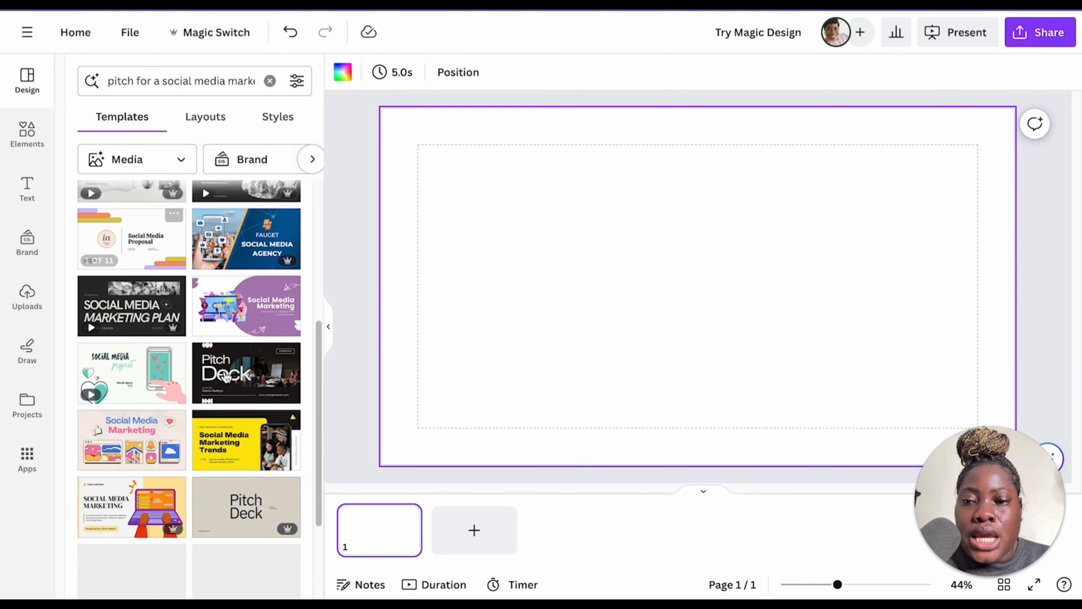
scroll(188, 476, "up", 8)
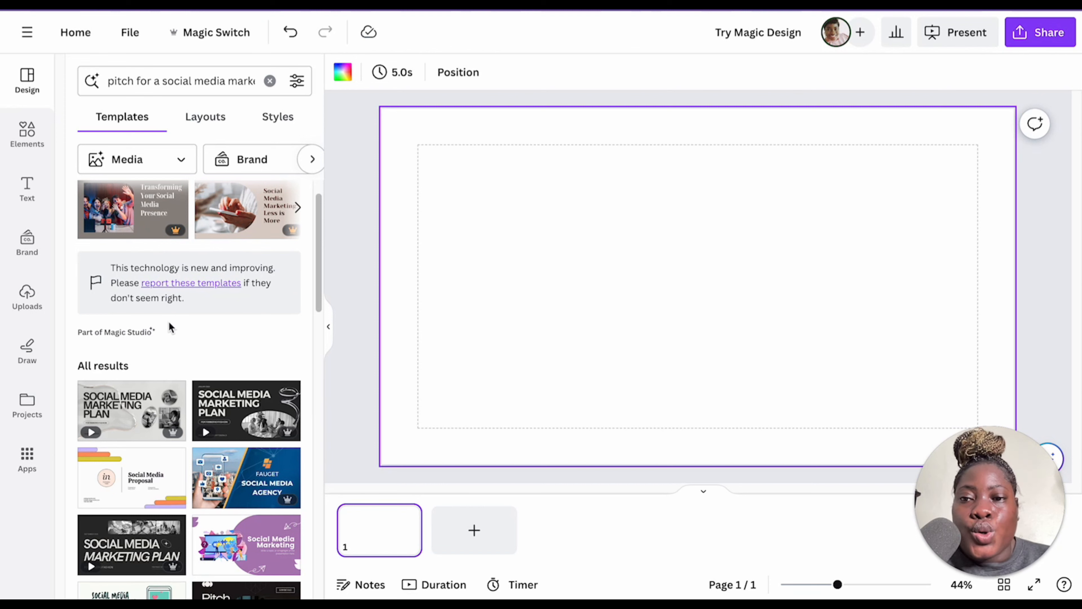
scroll(186, 223, "up", 1)
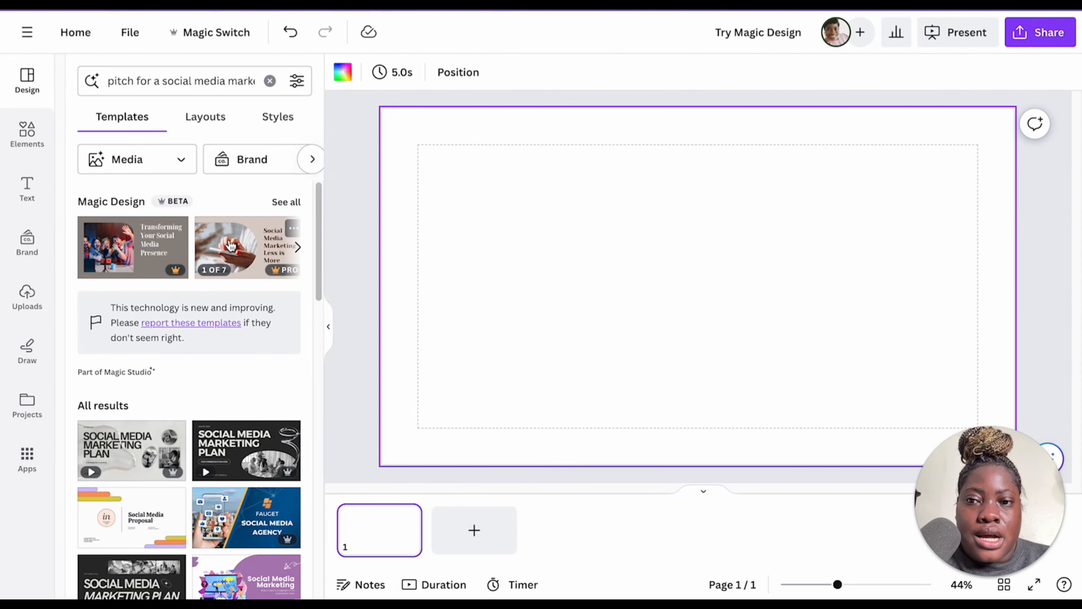
Choose the uploaded café photo of the smiling woman in an apron holding a tablet as the template media
left_click(132, 171)
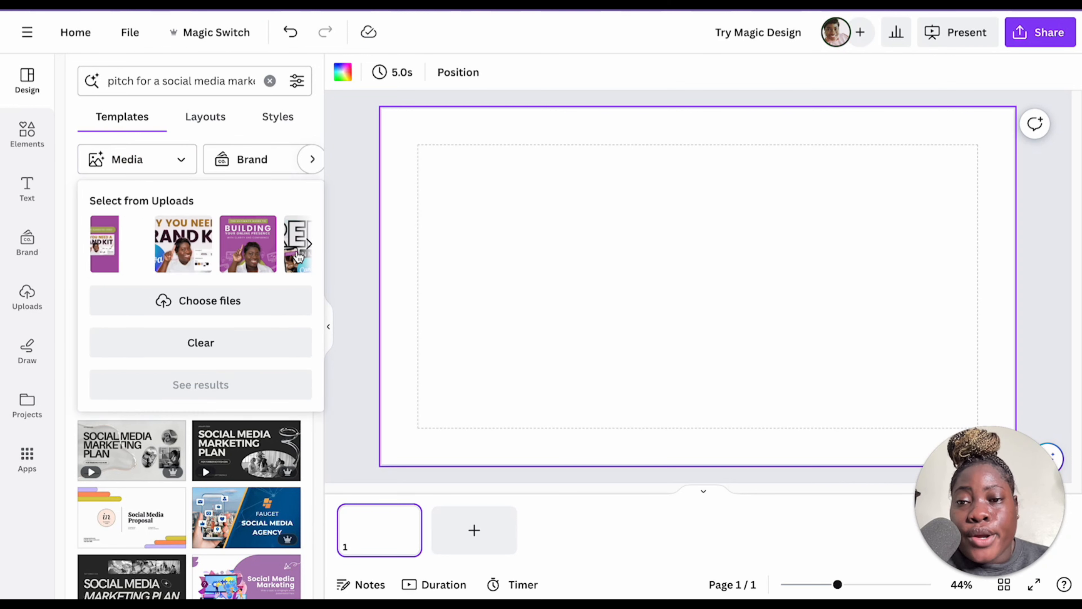
left_click(309, 249)
left_click(308, 249)
left_click(308, 249)
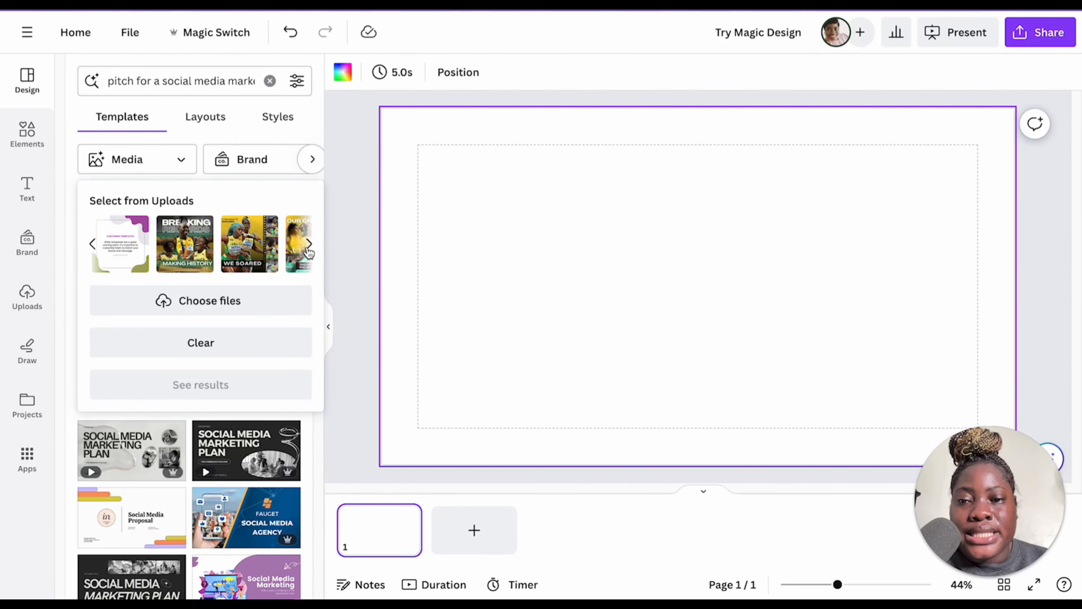
left_click(309, 249)
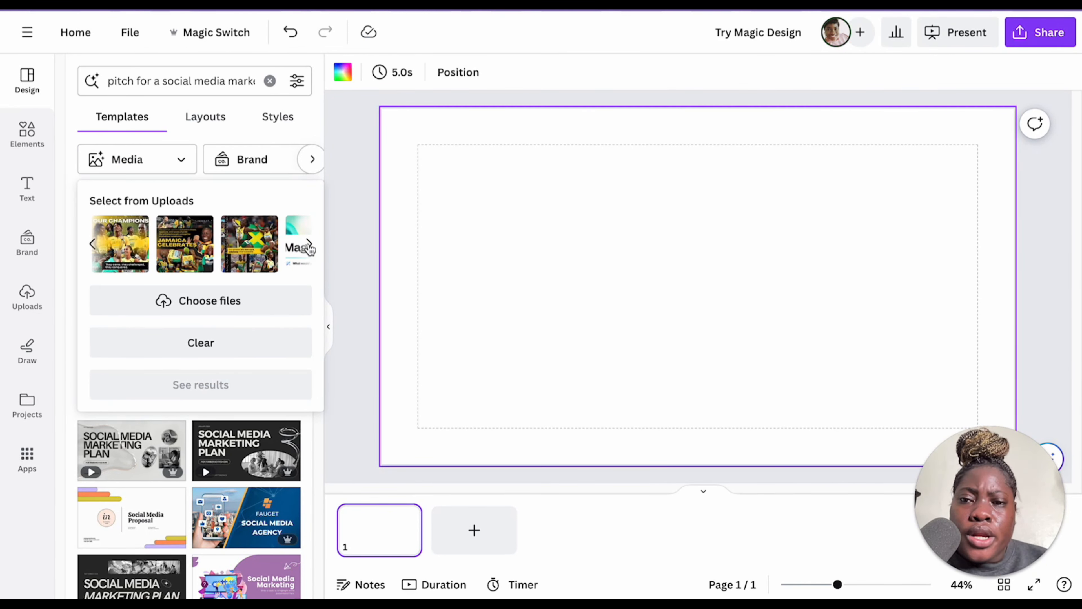
left_click(308, 249)
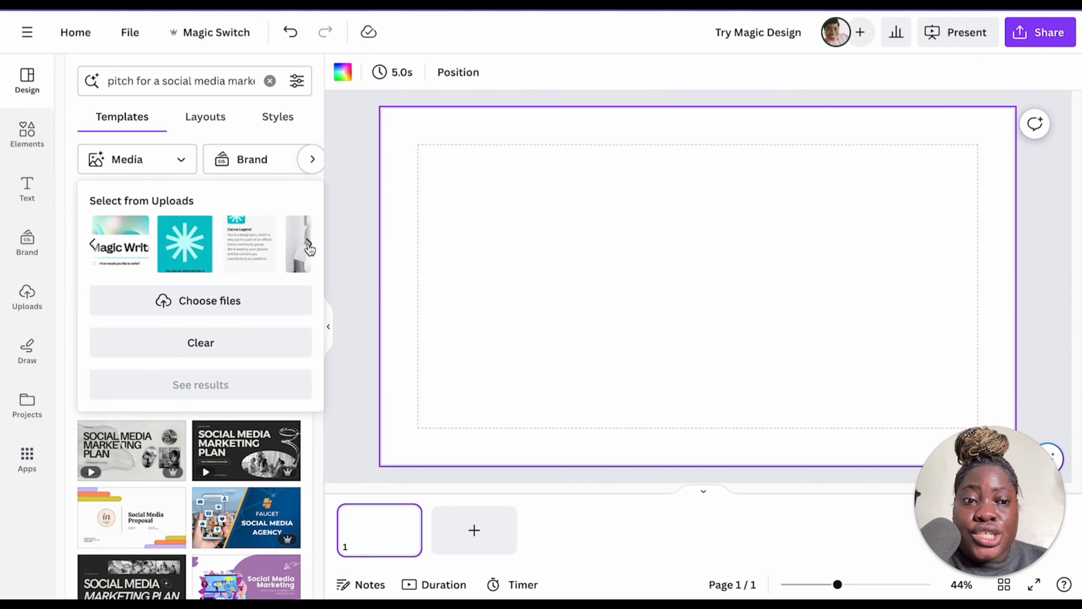
left_click(309, 249)
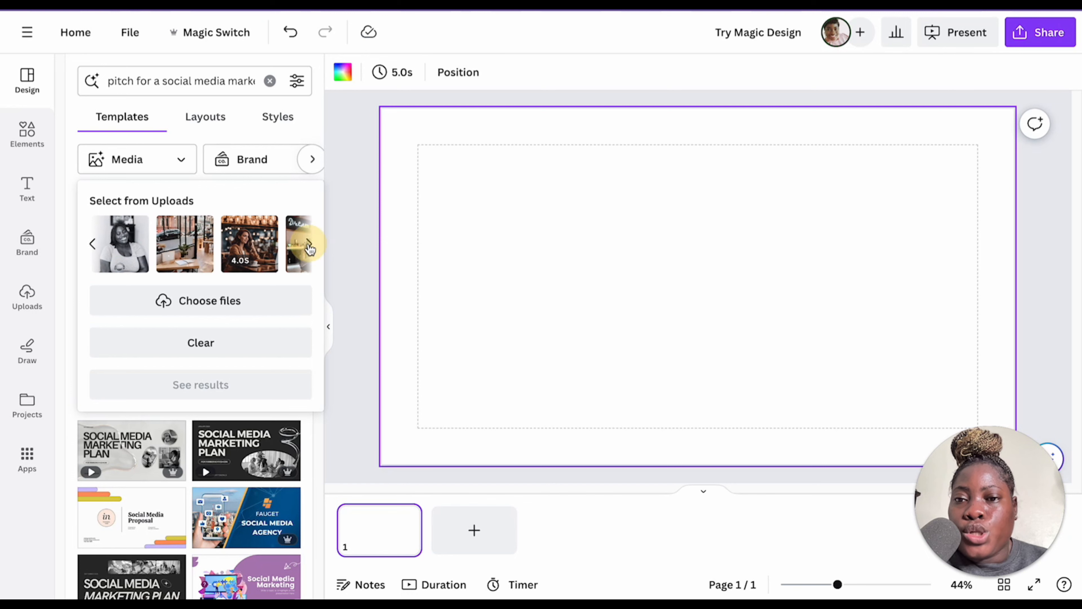
left_click(309, 249)
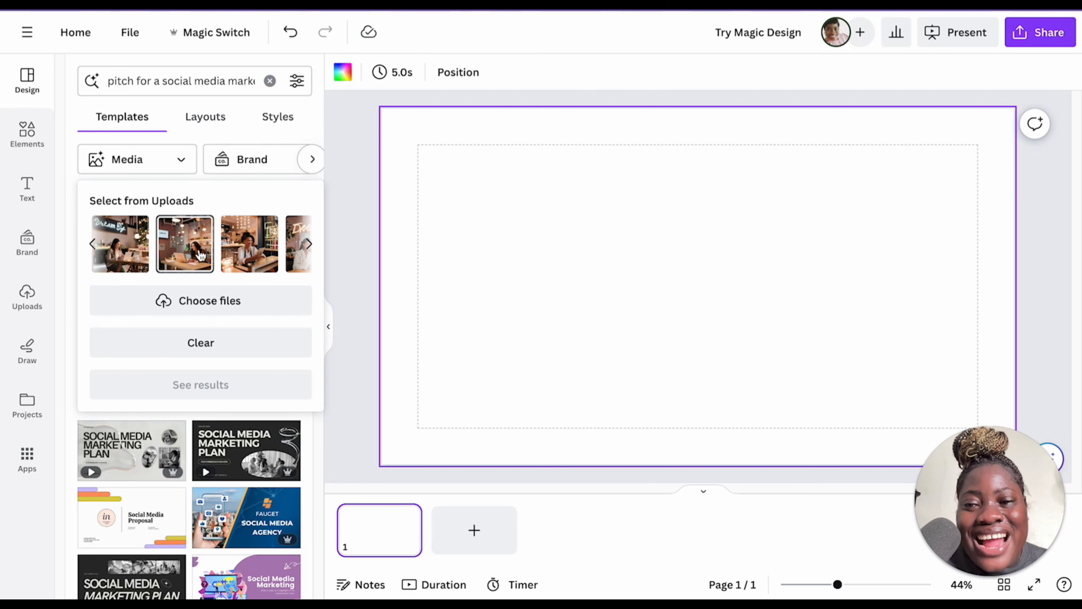
left_click(230, 252)
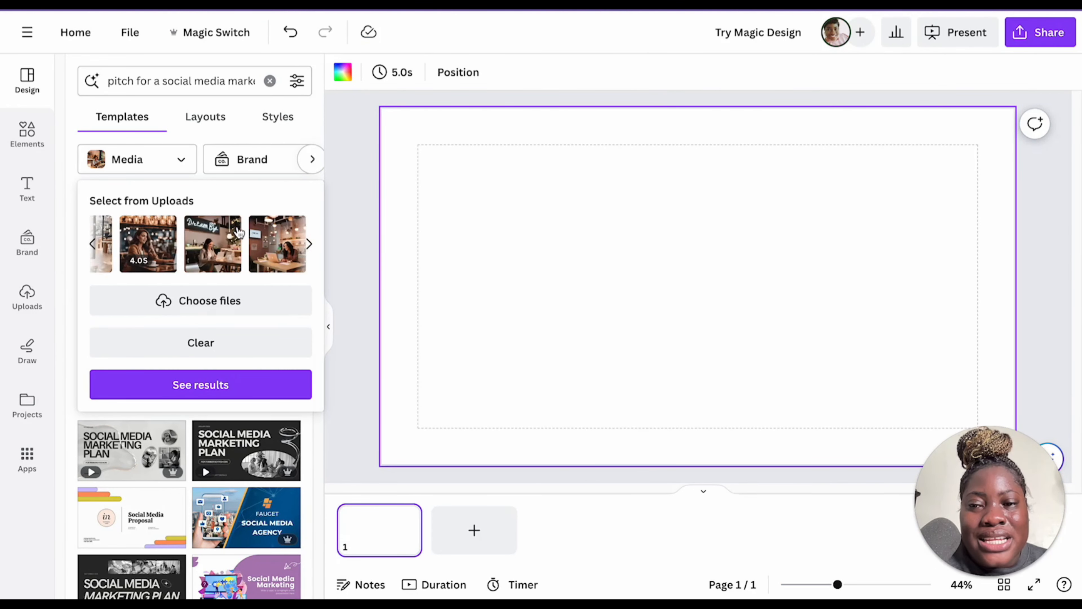
Choose the brand kit with the dark brown, teal and orange palette and the Poppins font for the templates
left_click(251, 170)
scroll(236, 296, "down", 6)
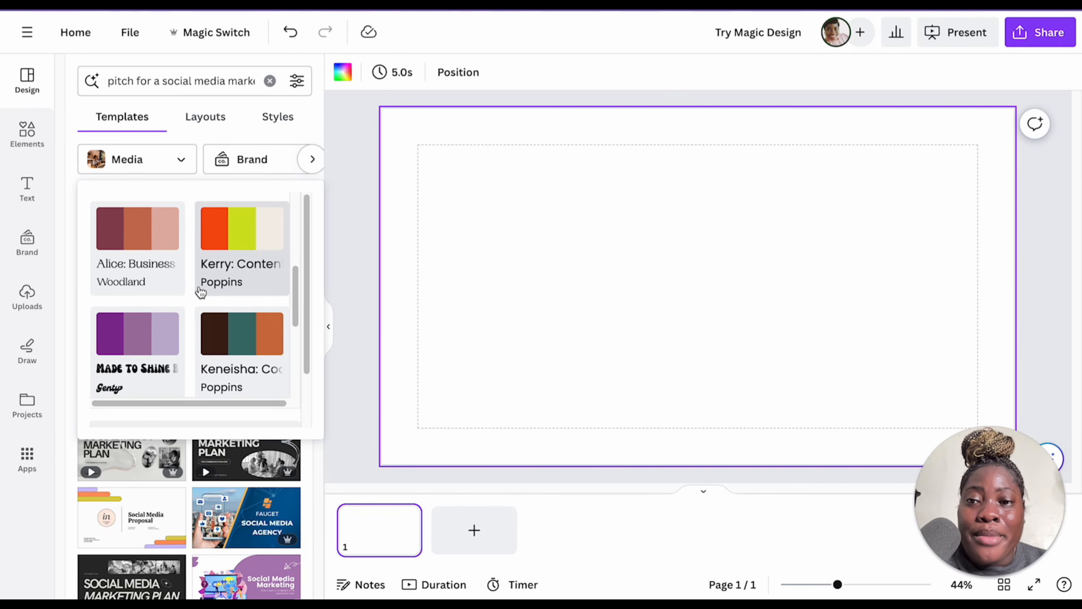
scroll(204, 288, "down", 1)
left_click(213, 285)
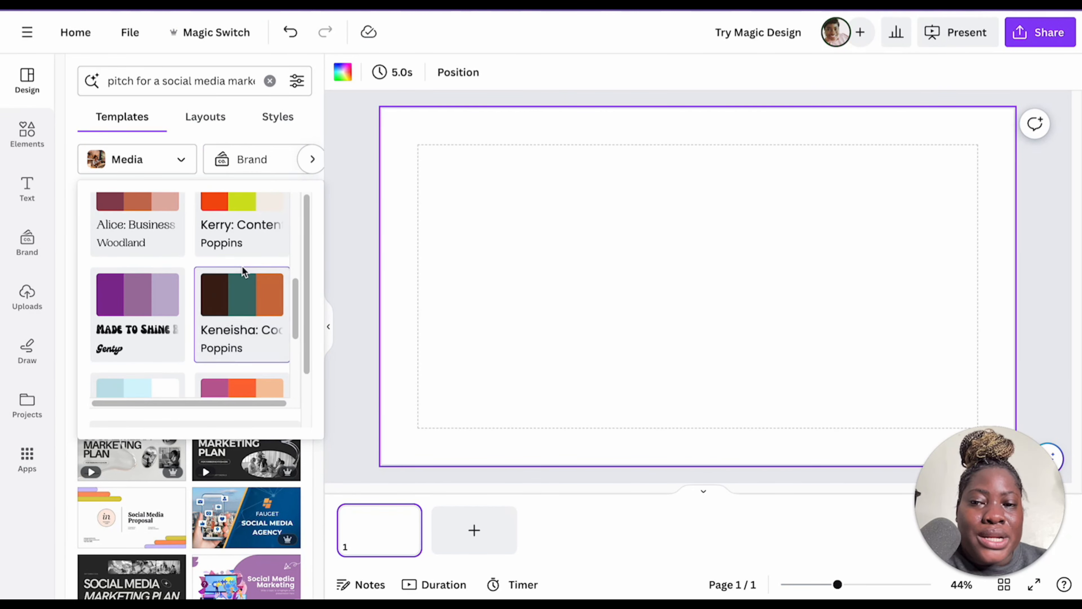
scroll(249, 281, "up", 1)
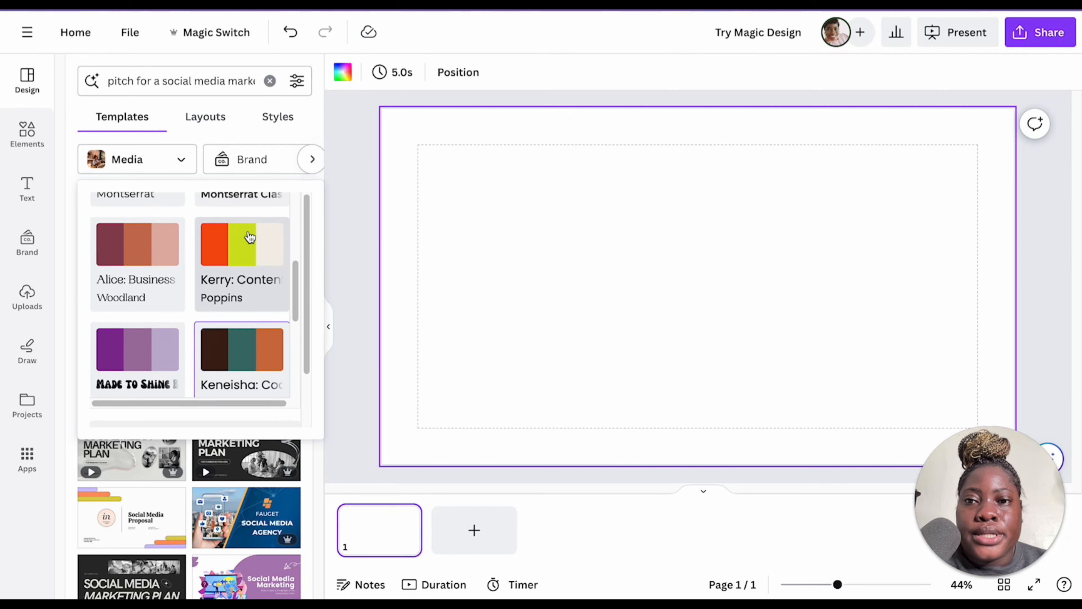
Generate the Magic Design templates with the chosen photo and show all of them
left_click(145, 167)
left_click(202, 386)
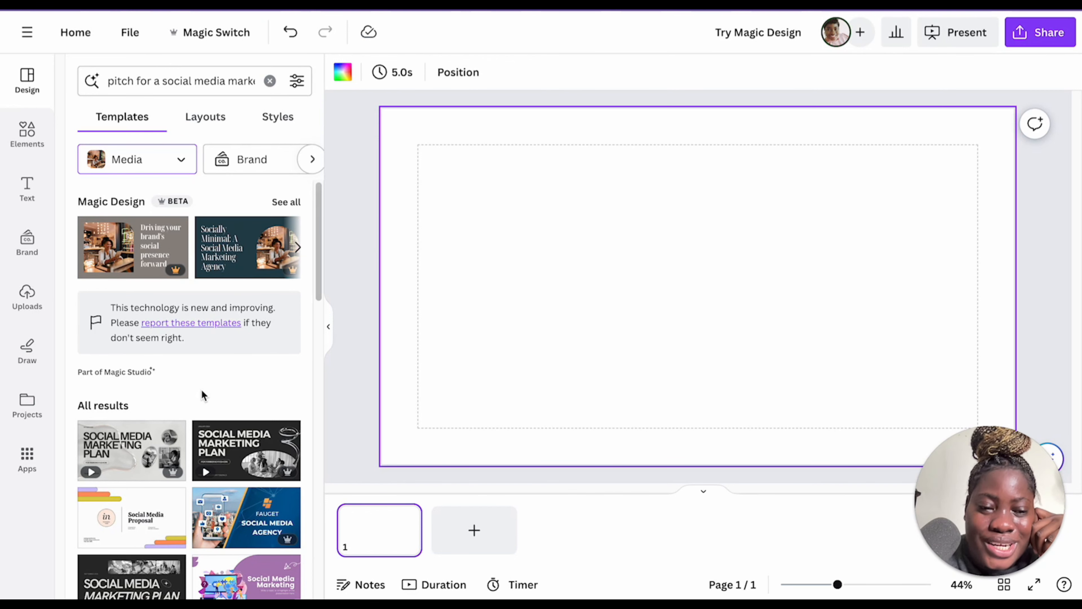
left_click(286, 202)
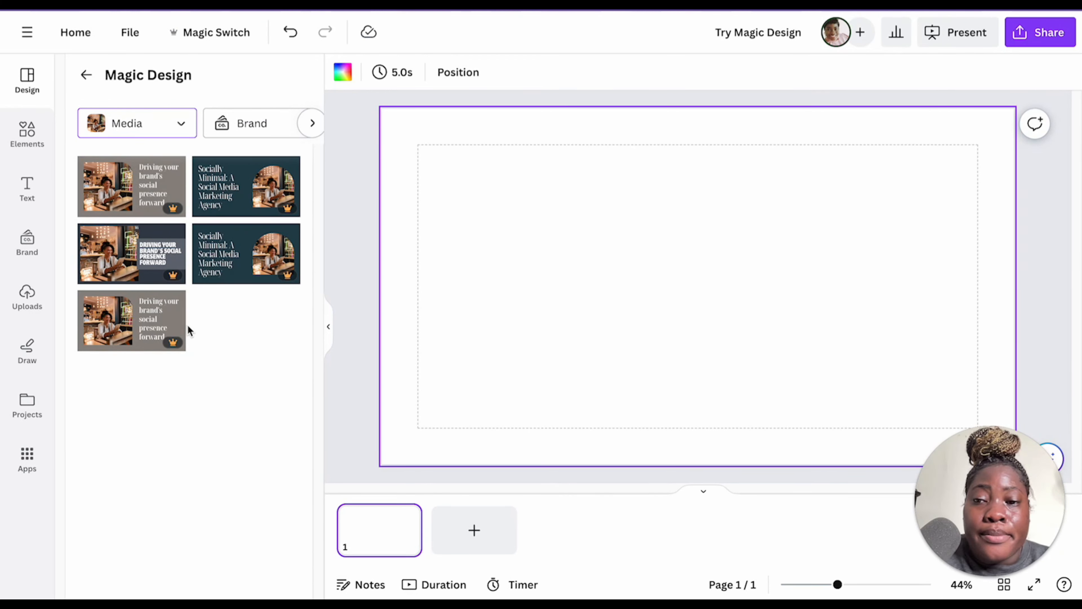
Preview the pages of the grey "Driving your brand's social presence forward" and teal "Socially Minimal" Magic Design templates
left_click(139, 210)
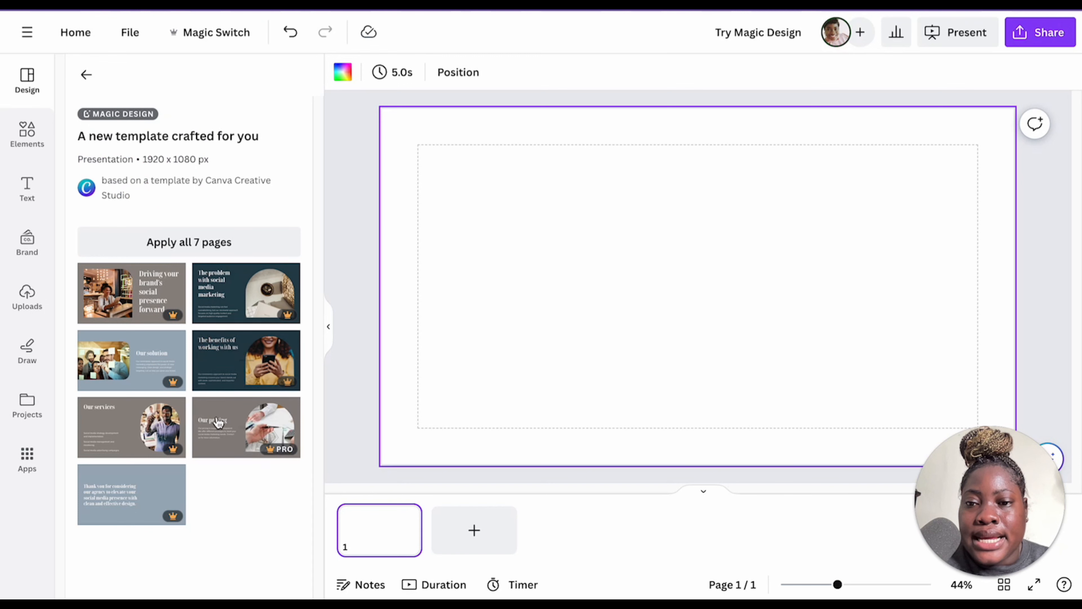
left_click(86, 74)
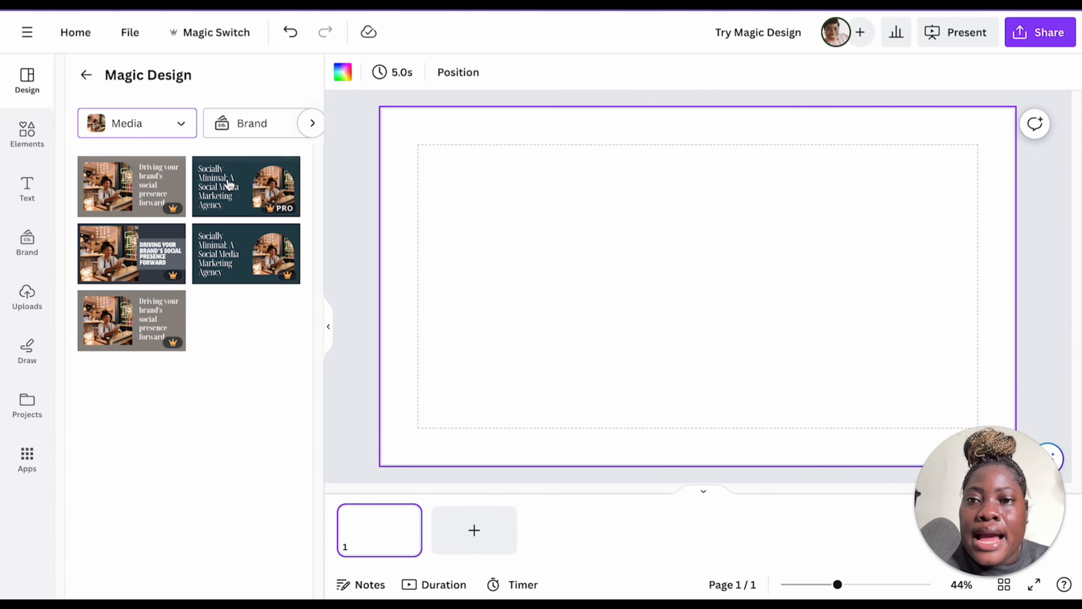
left_click(243, 182)
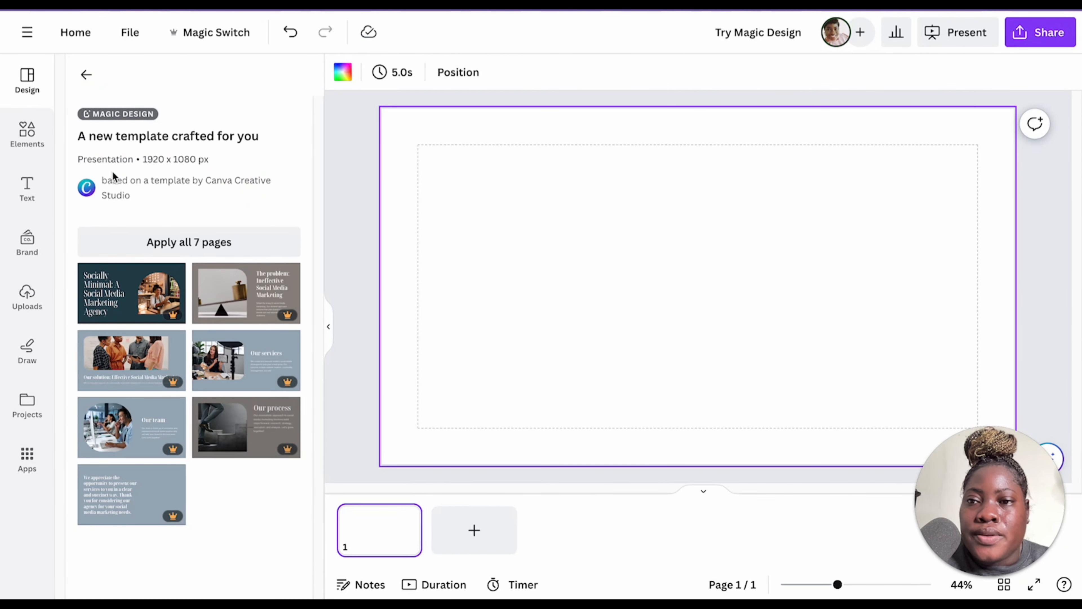
left_click(86, 74)
Apply all 7 pages of the dark "Driving your brand's social presence forward" template with the bold capitalised title
left_click(110, 247)
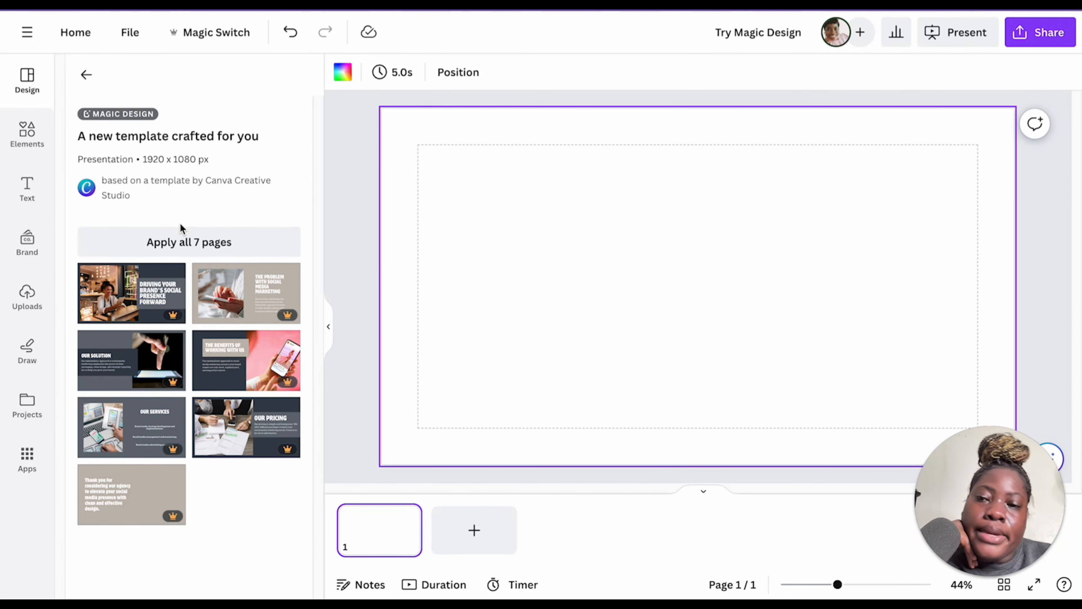
left_click(192, 242)
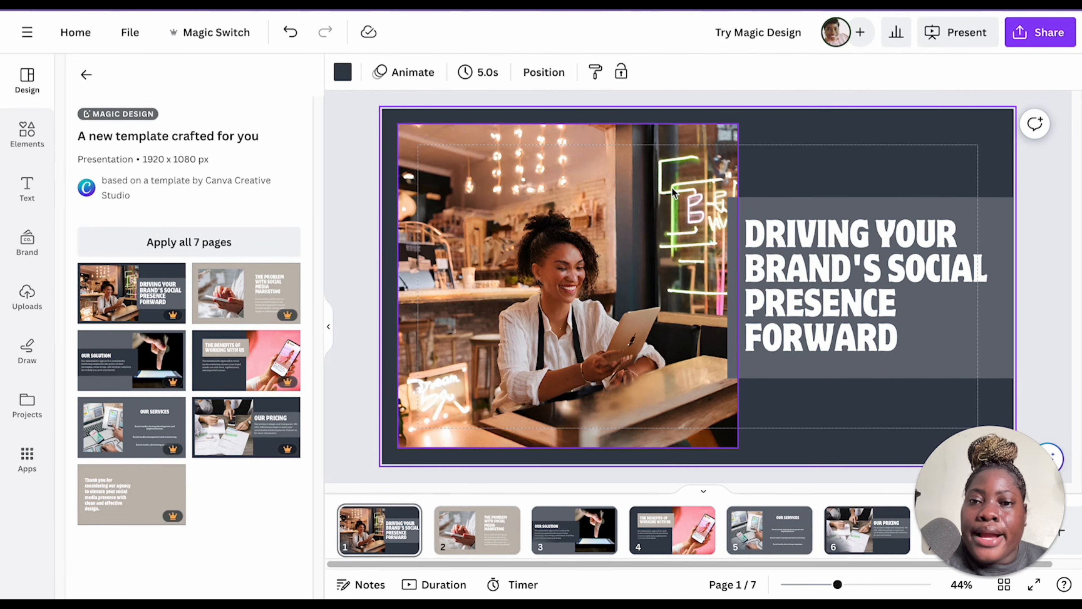
left_click(333, 326)
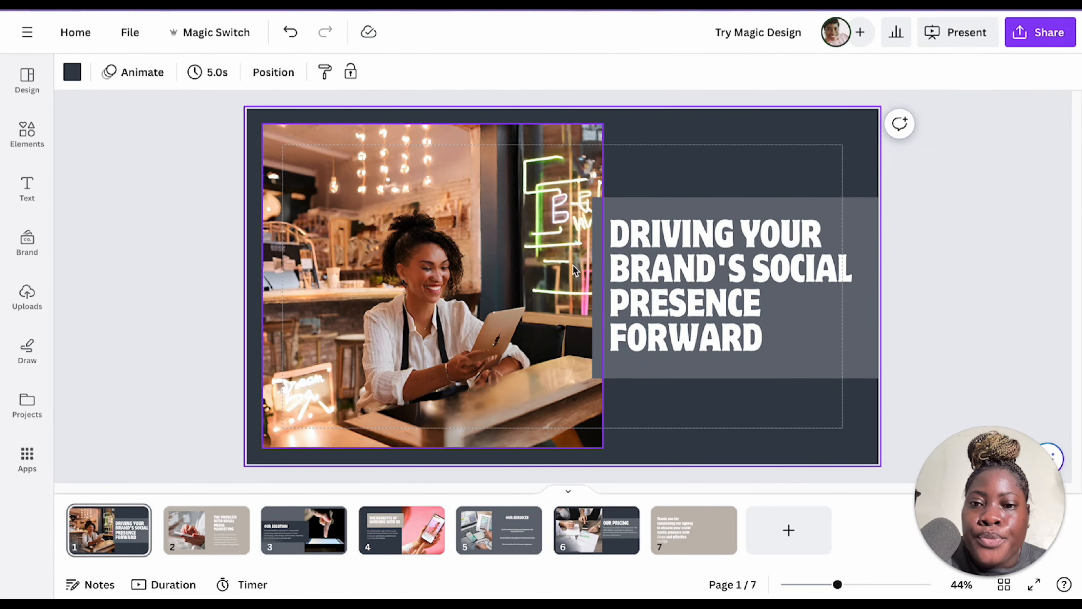
Select the title text on page 1 and look through the fonts available for it, including the brand kit fonts
left_click(787, 274)
left_click(140, 82)
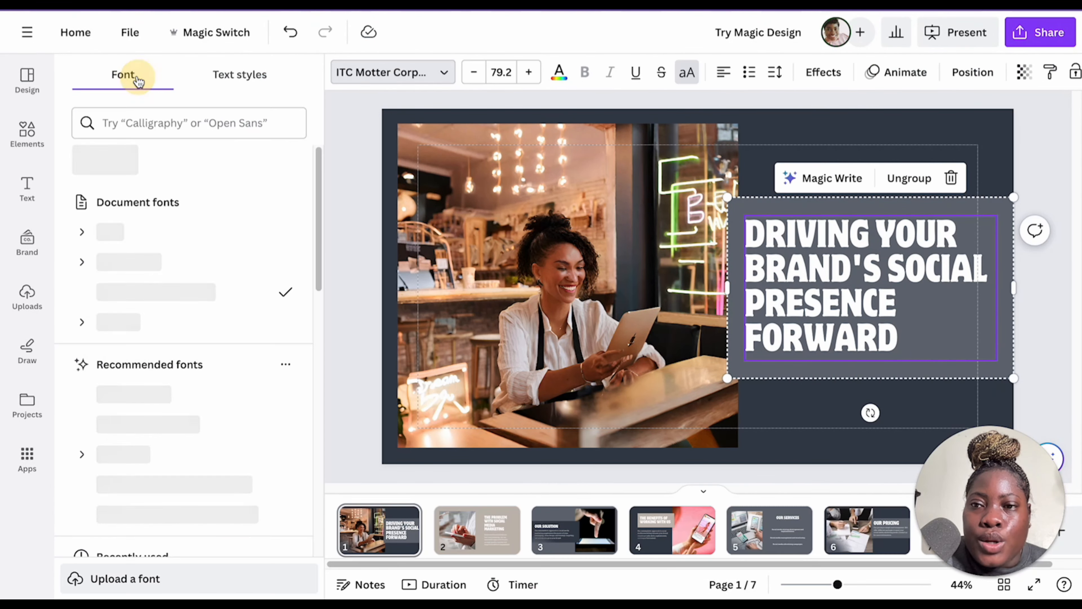
scroll(243, 305, "down", 8)
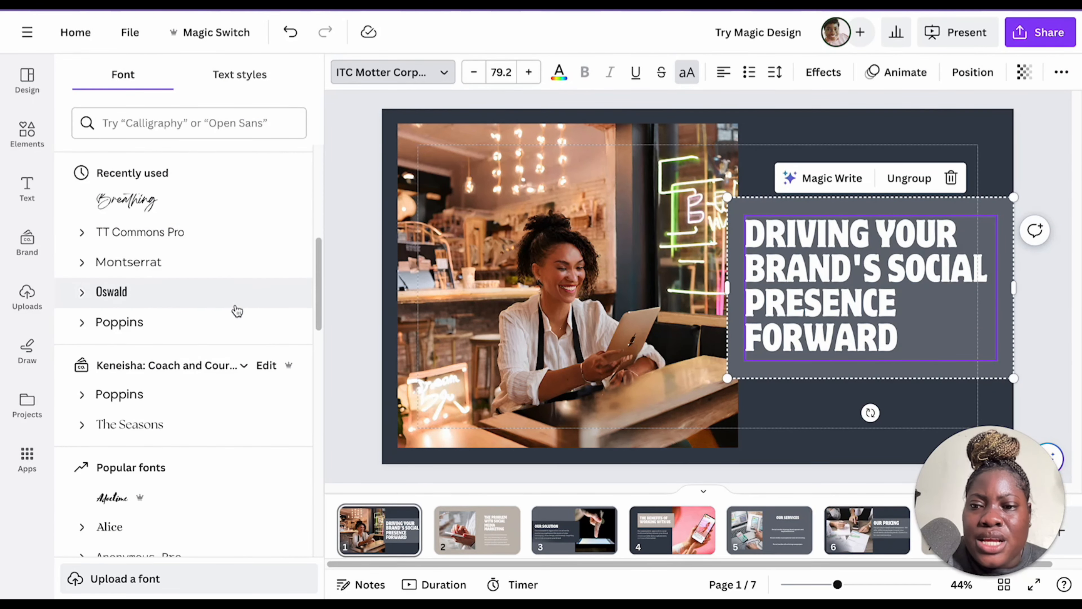
scroll(237, 311, "down", 2)
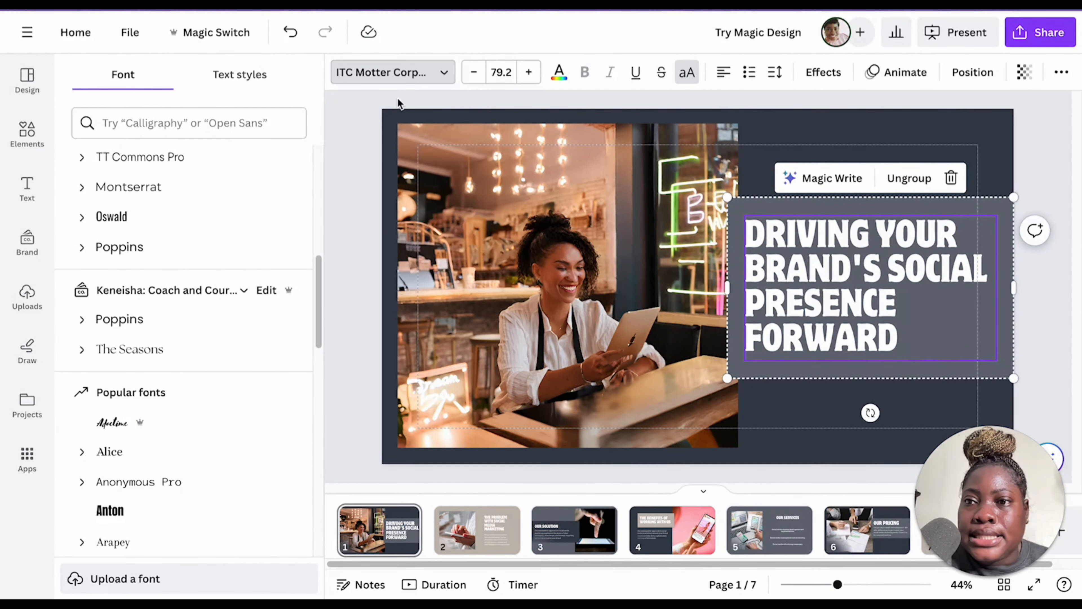
left_click(27, 79)
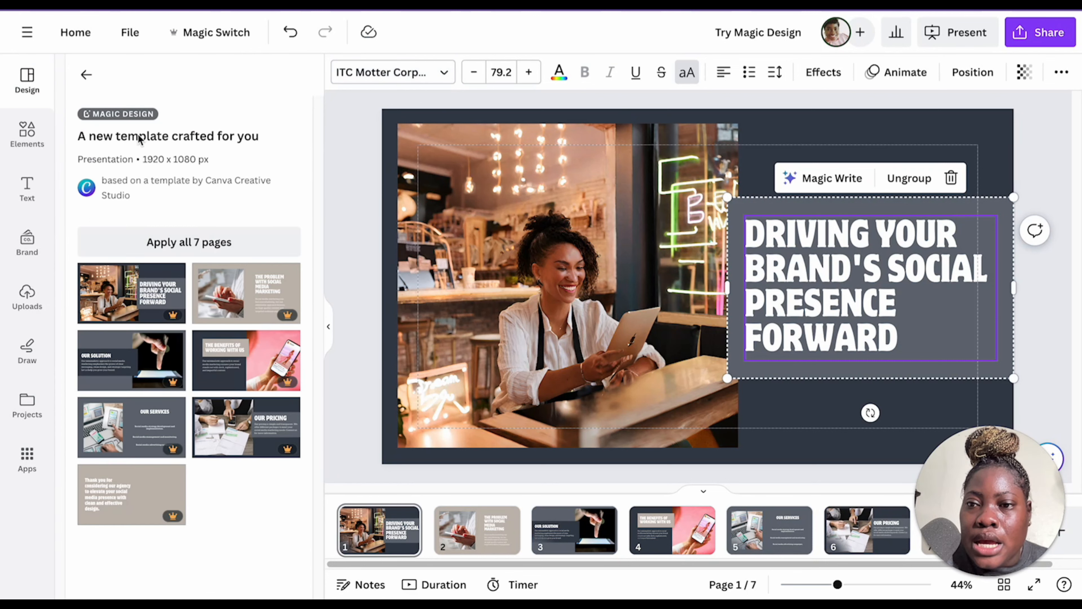
left_click(86, 74)
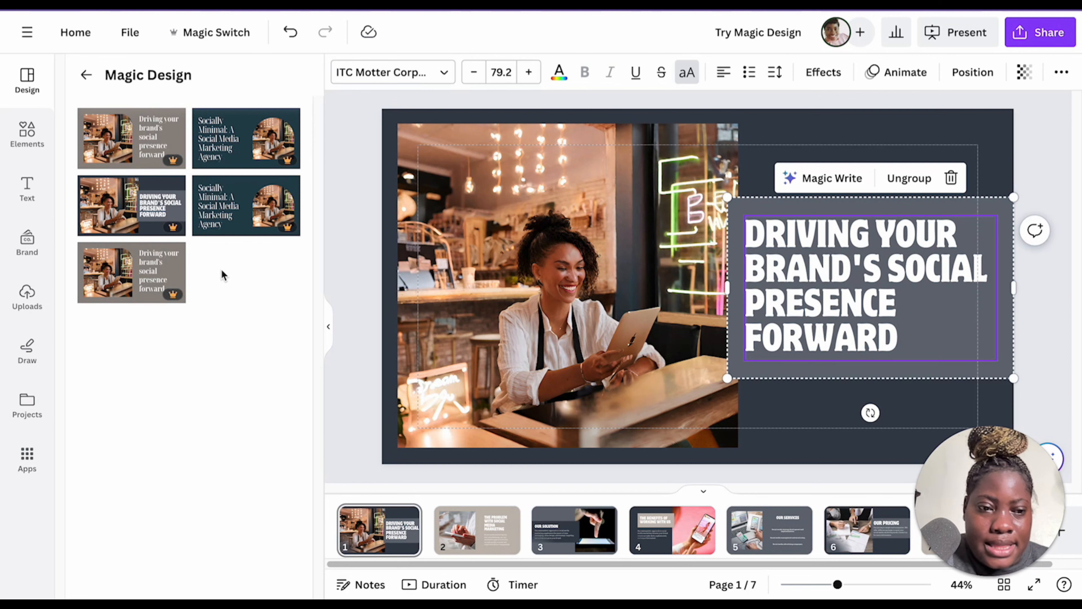
left_click(327, 327)
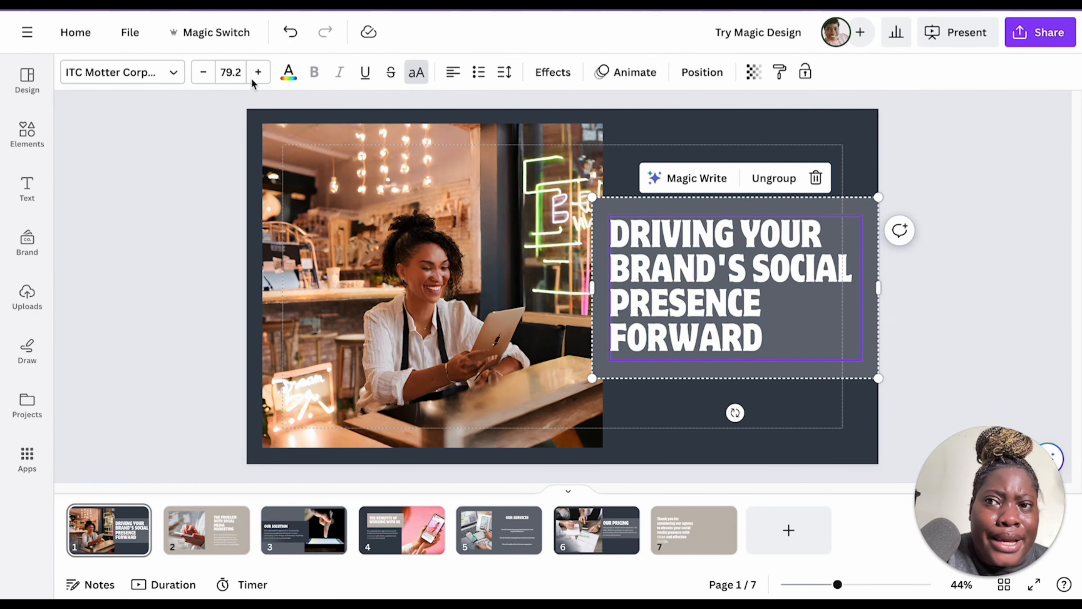
Change the page 1 title font to the brand kit's The Seasons and replace ITC Motter Corpus Condensed with it across the whole design
left_click(155, 79)
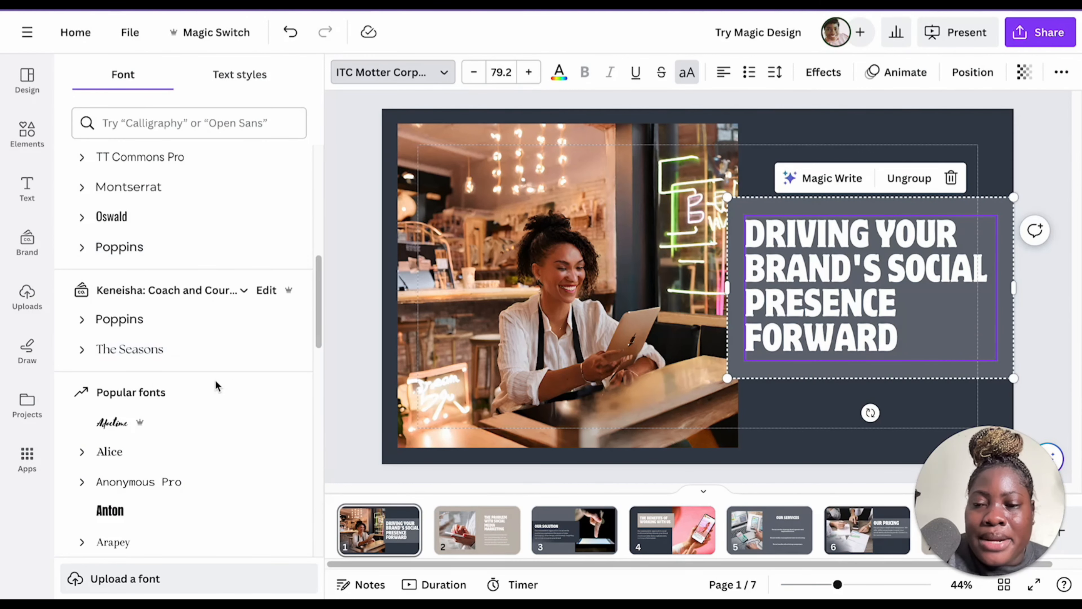
scroll(212, 288, "down", 1)
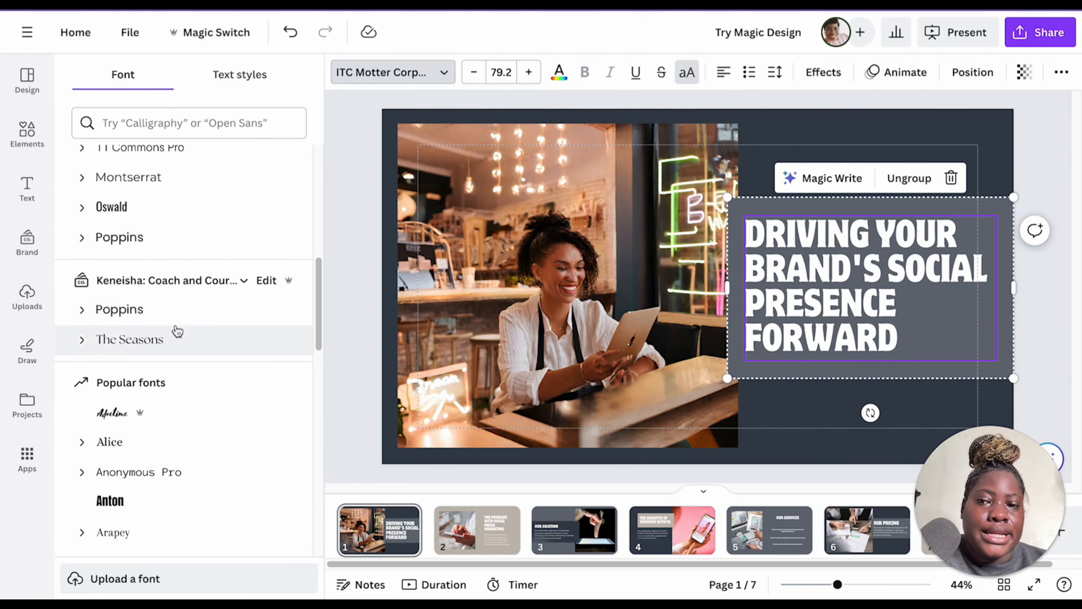
left_click(176, 337)
left_click(128, 306)
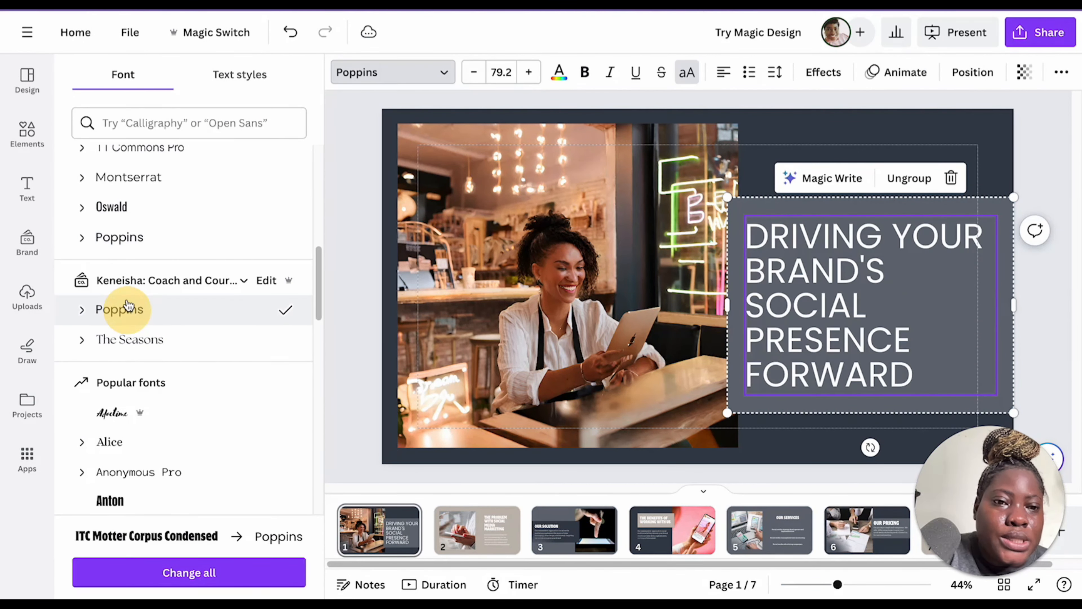
left_click(145, 340)
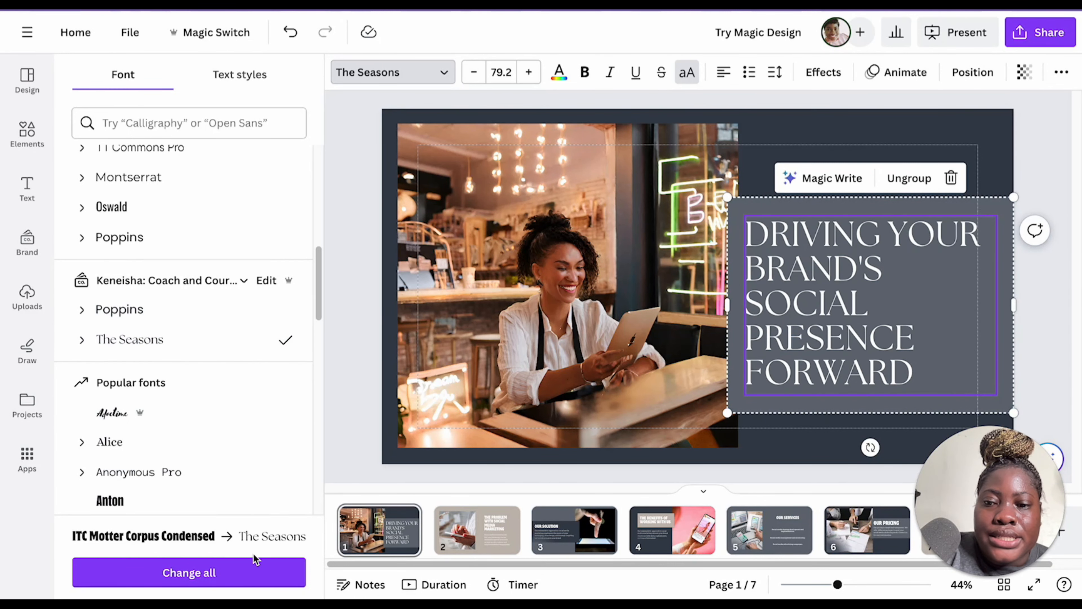
left_click(172, 583)
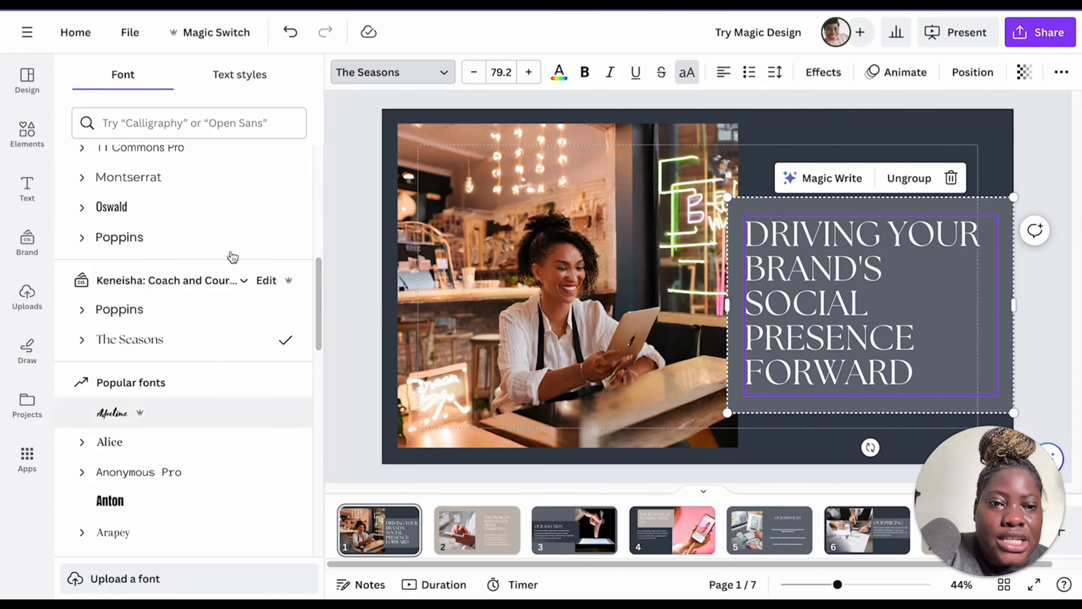
left_click(337, 358)
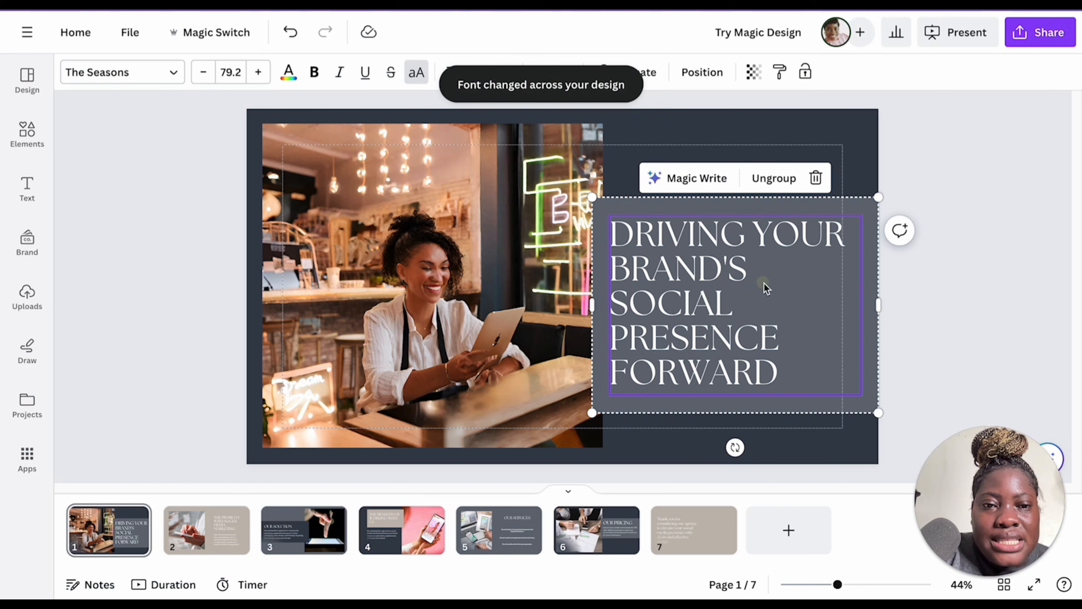
left_click(759, 120)
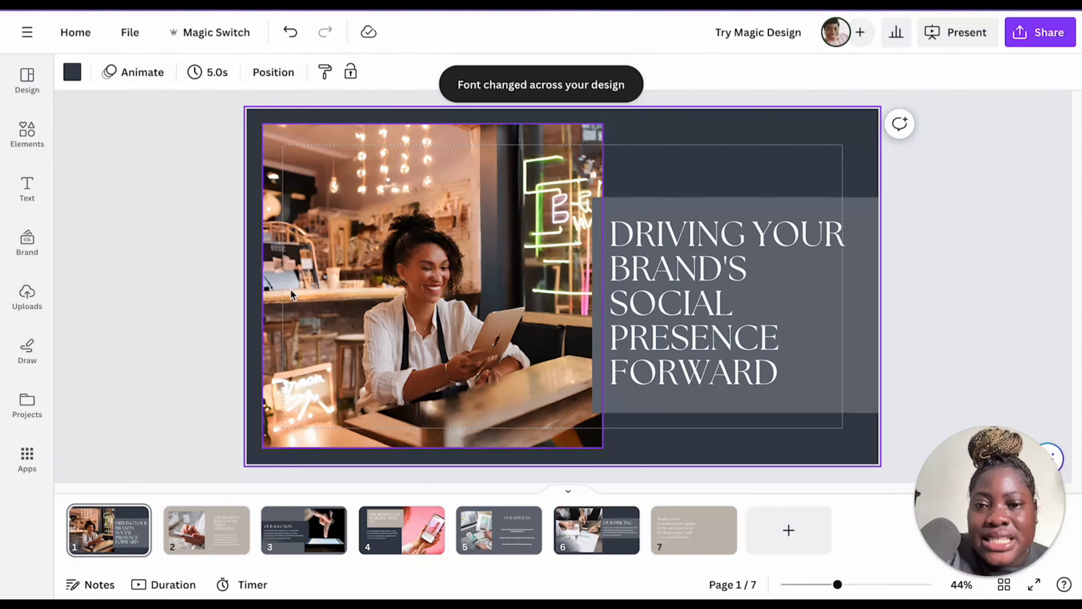
Look through pages 2 to 7 to check the replaced heading font and return to page 1
left_click(206, 527)
left_click(334, 541)
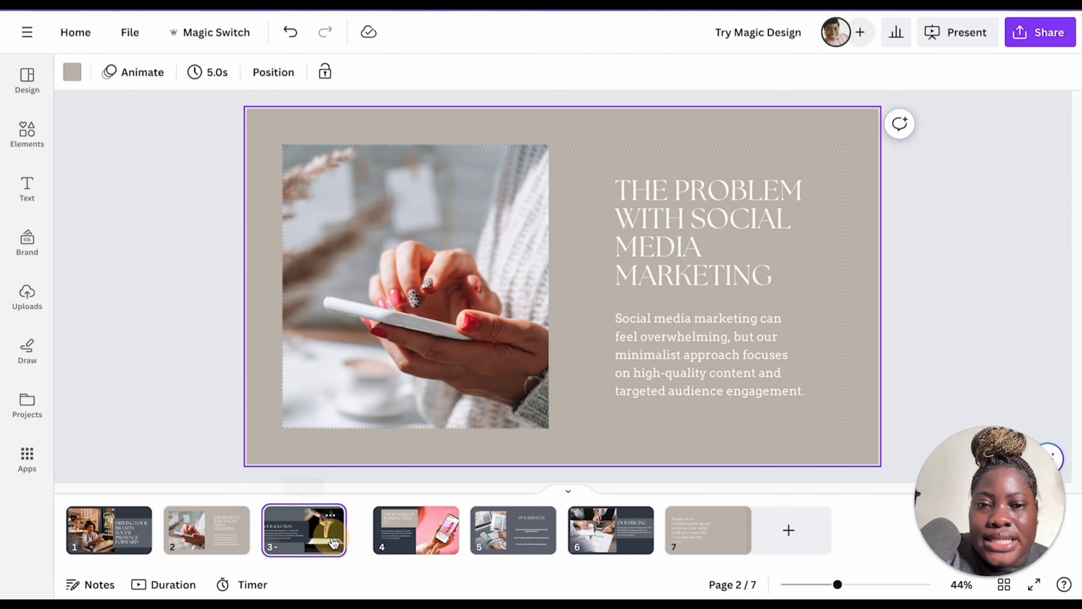
left_click(401, 531)
left_click(498, 531)
left_click(605, 533)
left_click(689, 536)
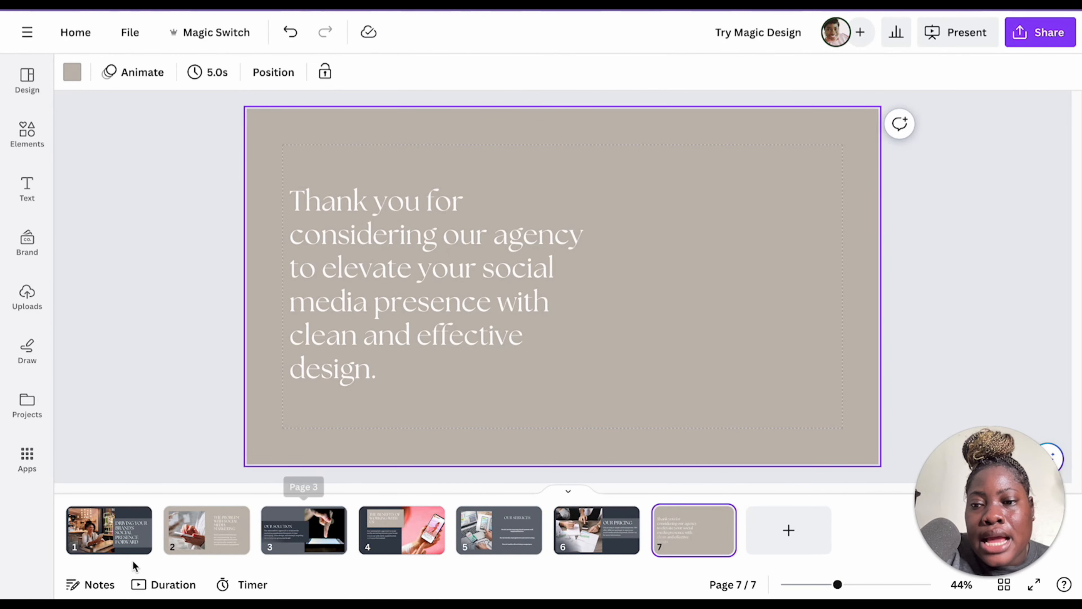
left_click(106, 526)
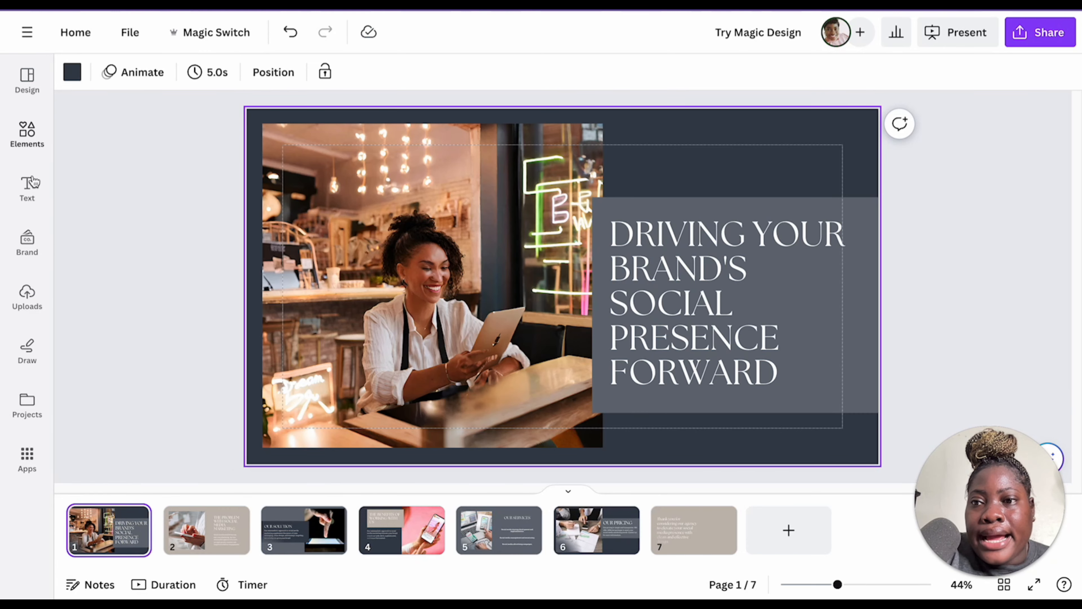
Shuffle the brand kit colour palette on page 1 until the background is orange-red and the title box dark brown
left_click(26, 240)
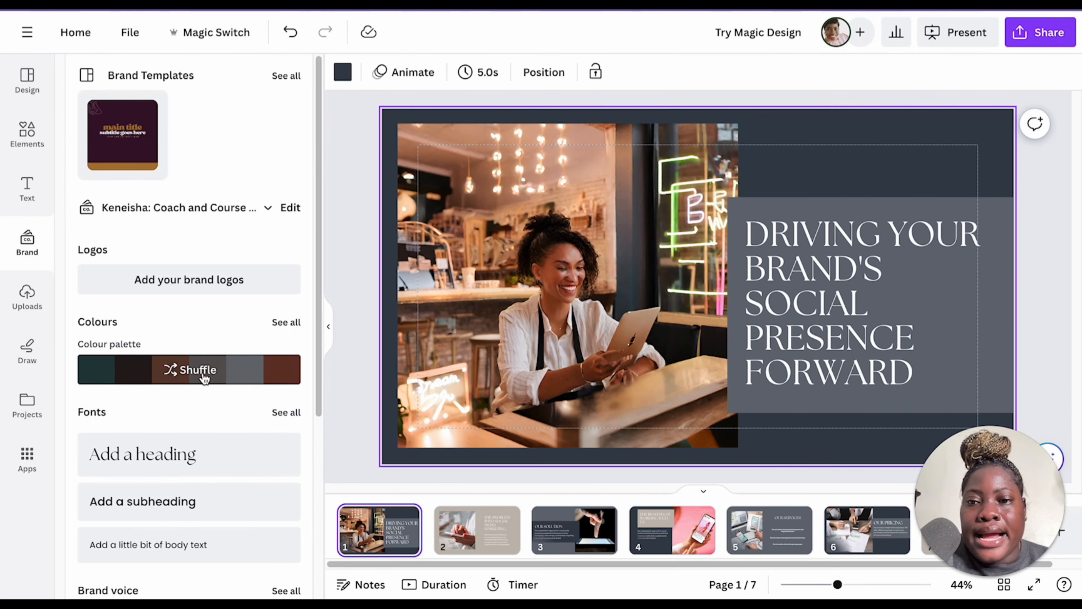
left_click(205, 378)
left_click(205, 378)
left_click(205, 378)
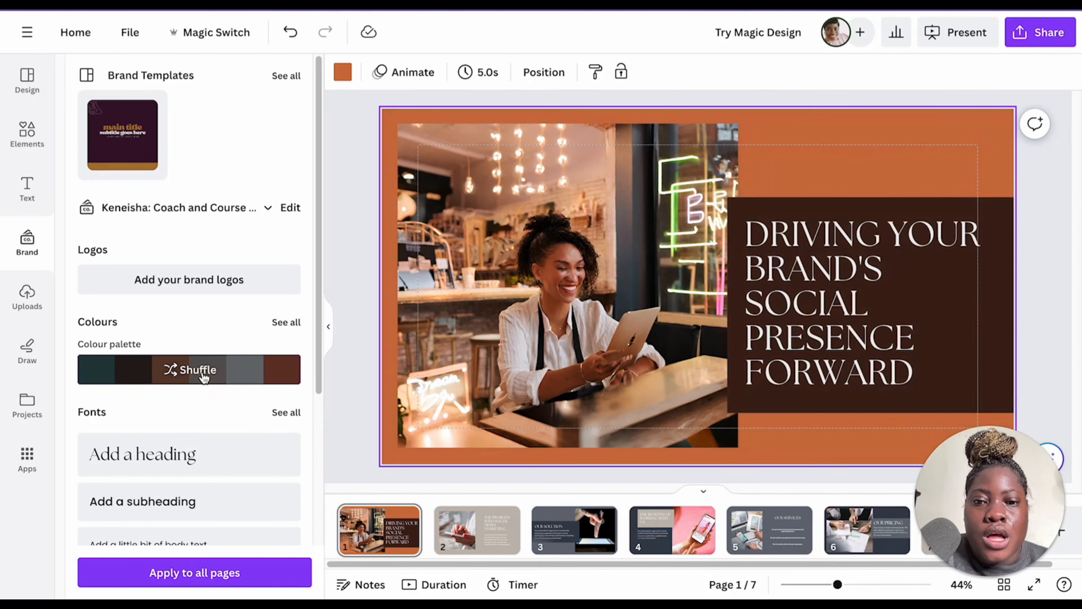
left_click(204, 379)
left_click(205, 379)
left_click(204, 378)
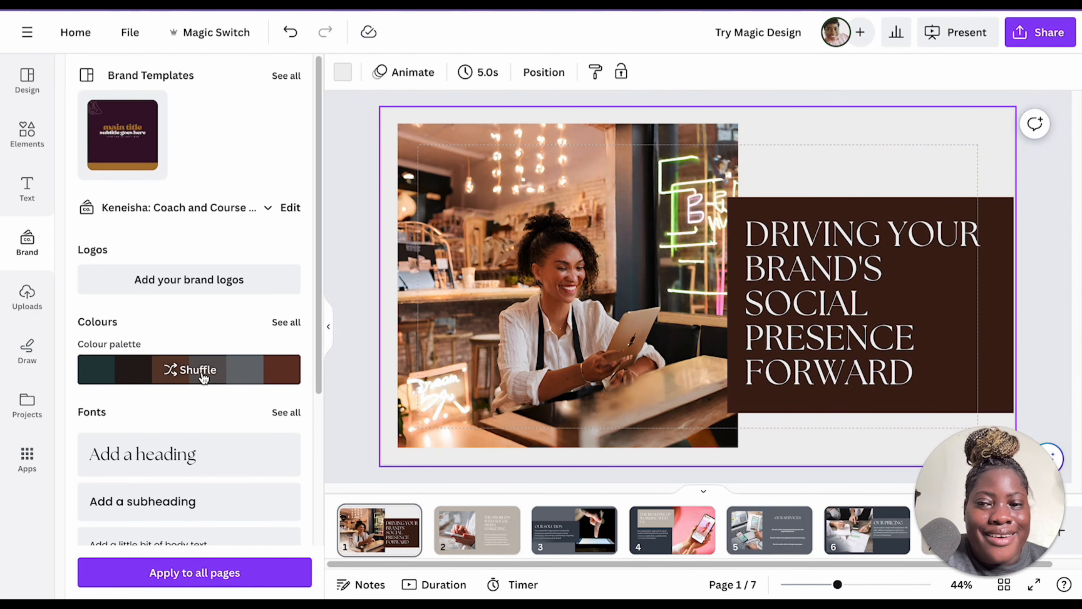
left_click(205, 378)
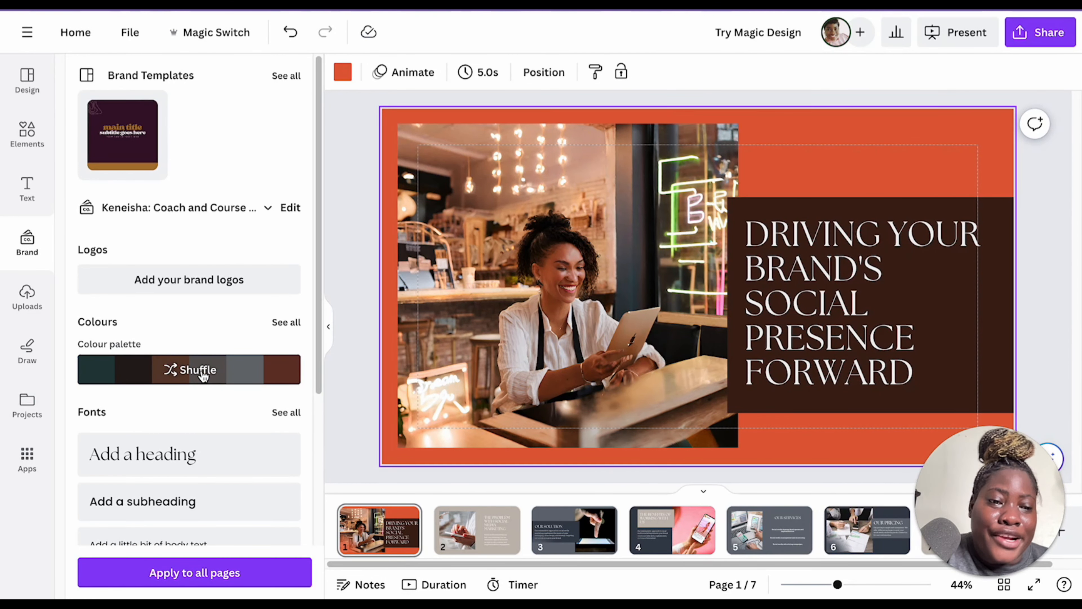
Ungroup the page 1 title text from the dark brown box behind it
left_click(880, 264)
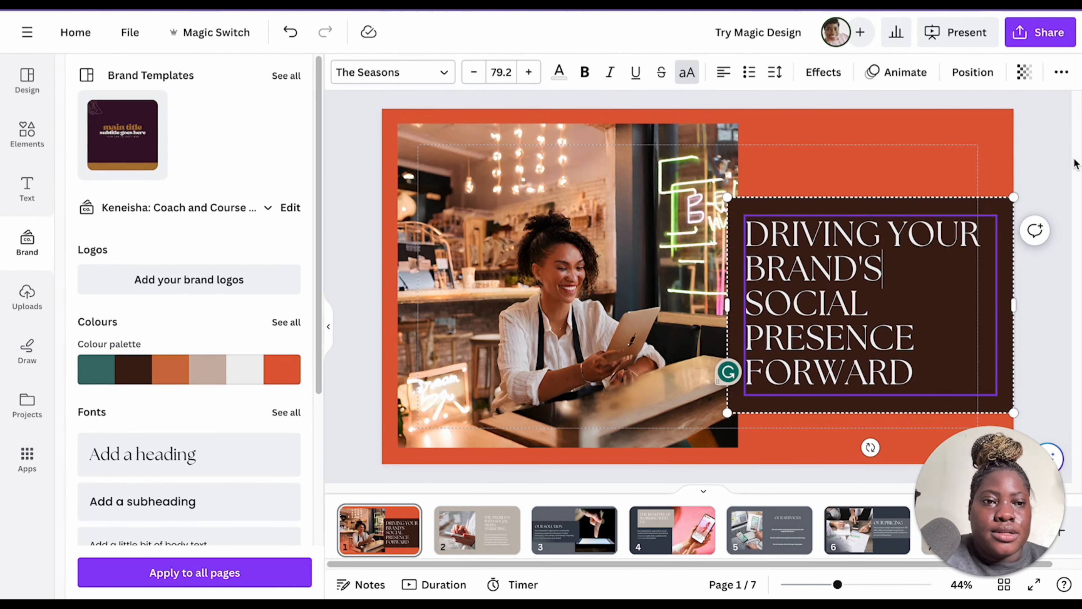
left_click(1038, 187)
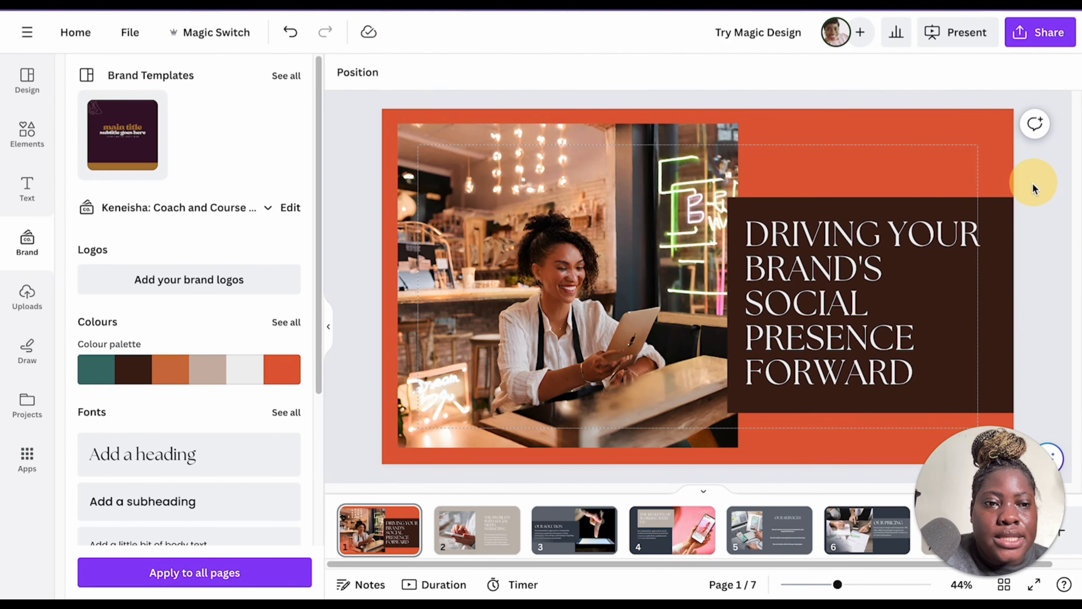
left_click(859, 264)
left_click(880, 177)
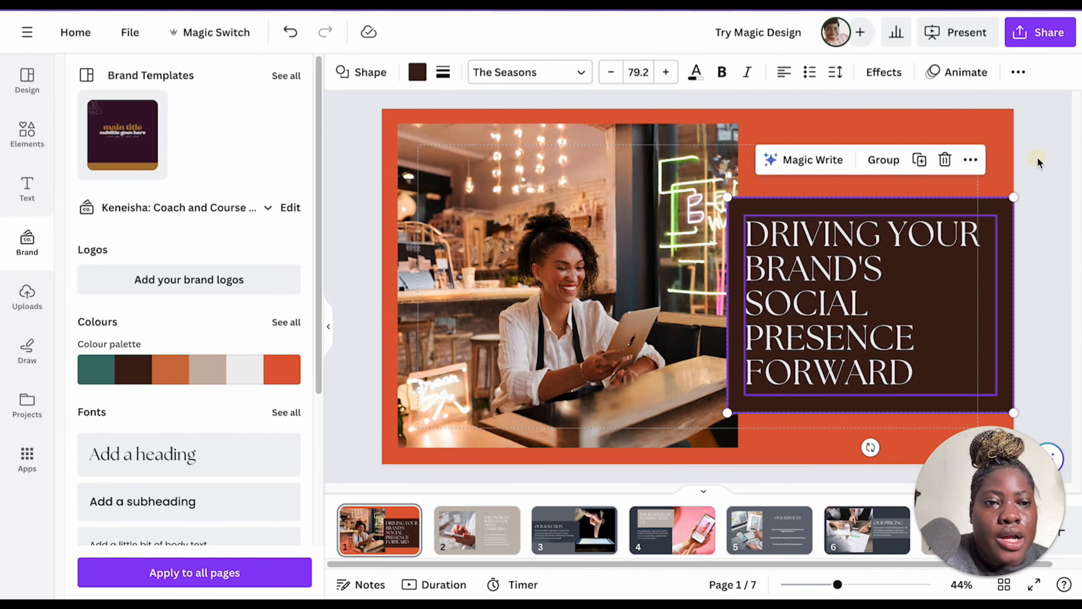
Make the words "SOCIAL PRESENCE" in the title bold and scale the title text down to size 73.5
left_click(858, 277)
left_click(857, 273)
left_click_drag(905, 337, 745, 303)
left_click(587, 71)
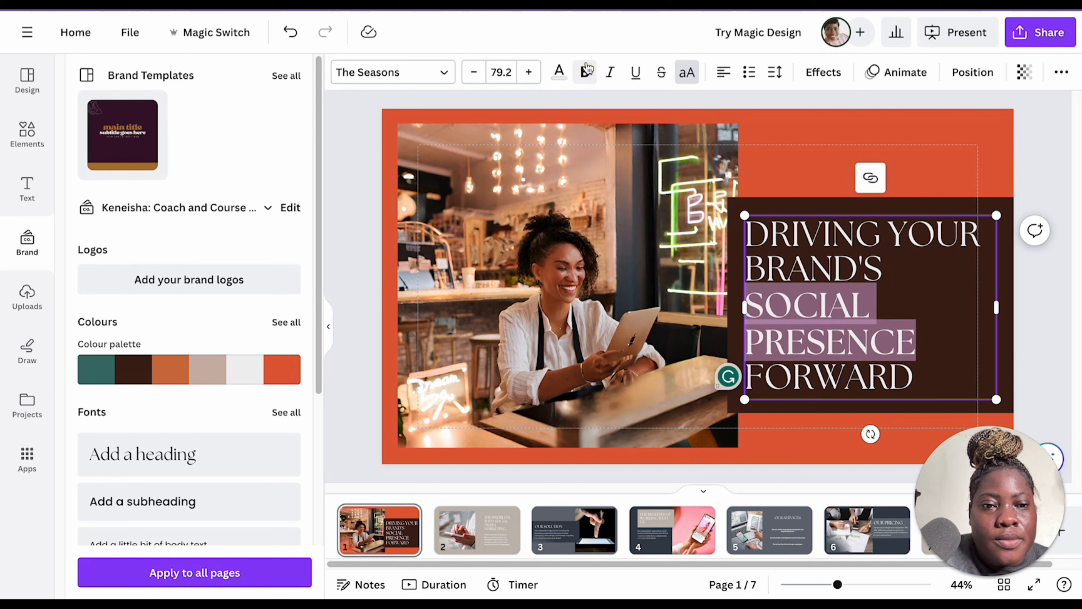
key("Escape")
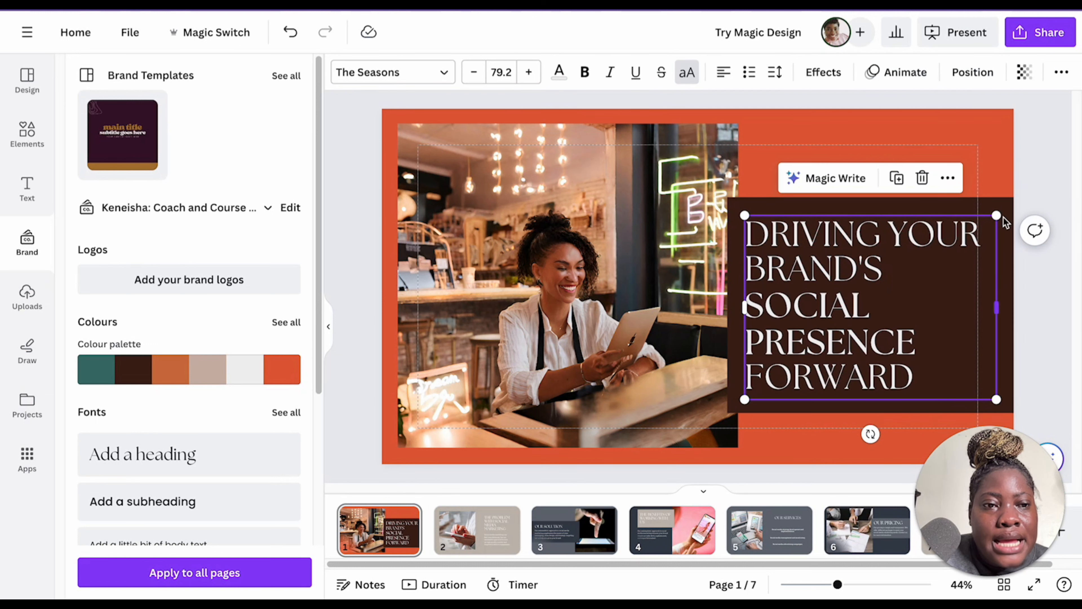
left_click_drag(1002, 213, 982, 225)
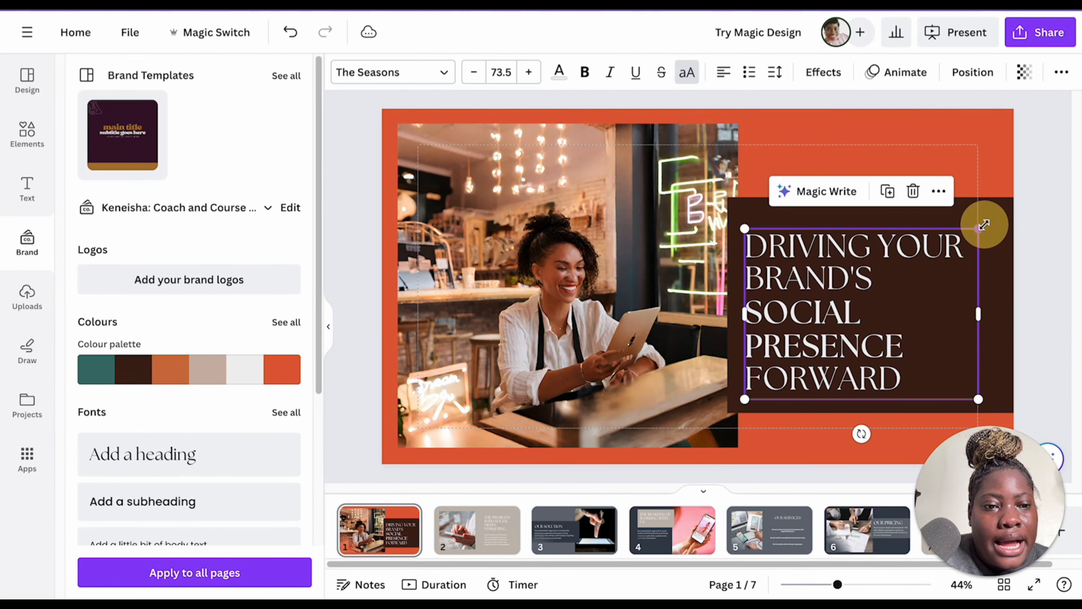
left_click(603, 308)
key("Delete")
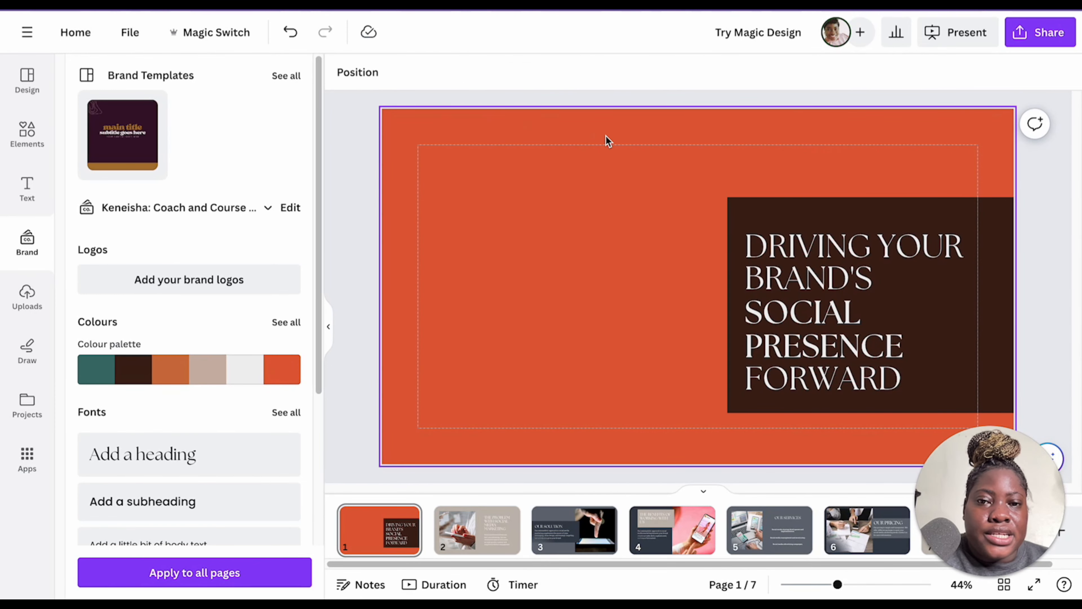
left_click(291, 32)
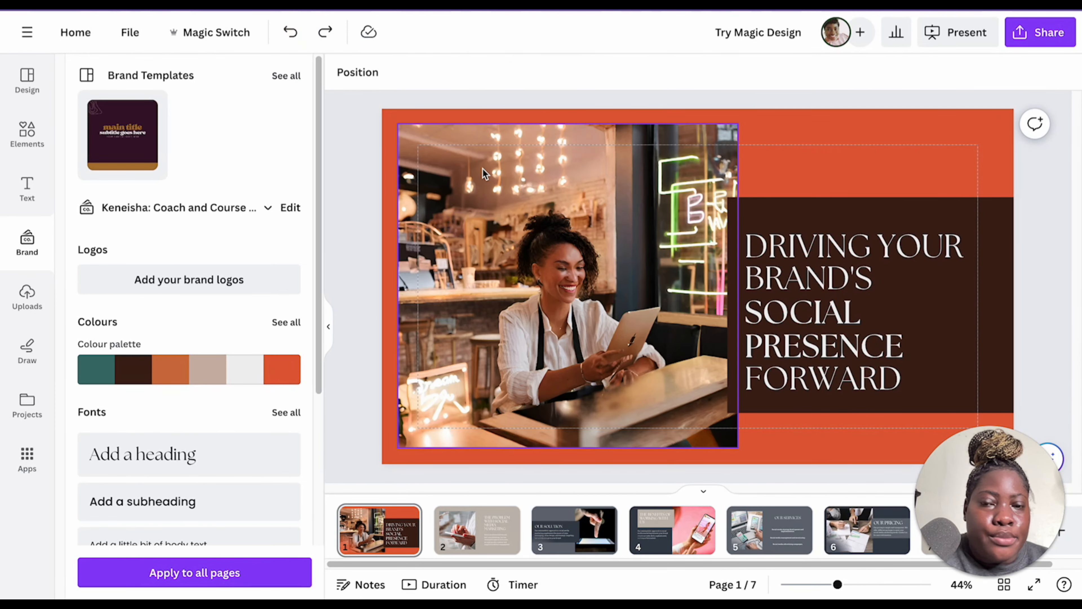
Replace the page 1 photo with a single-cell grid, resized to sit beside the title within the margin guides and slightly overlap its box
left_click(546, 242)
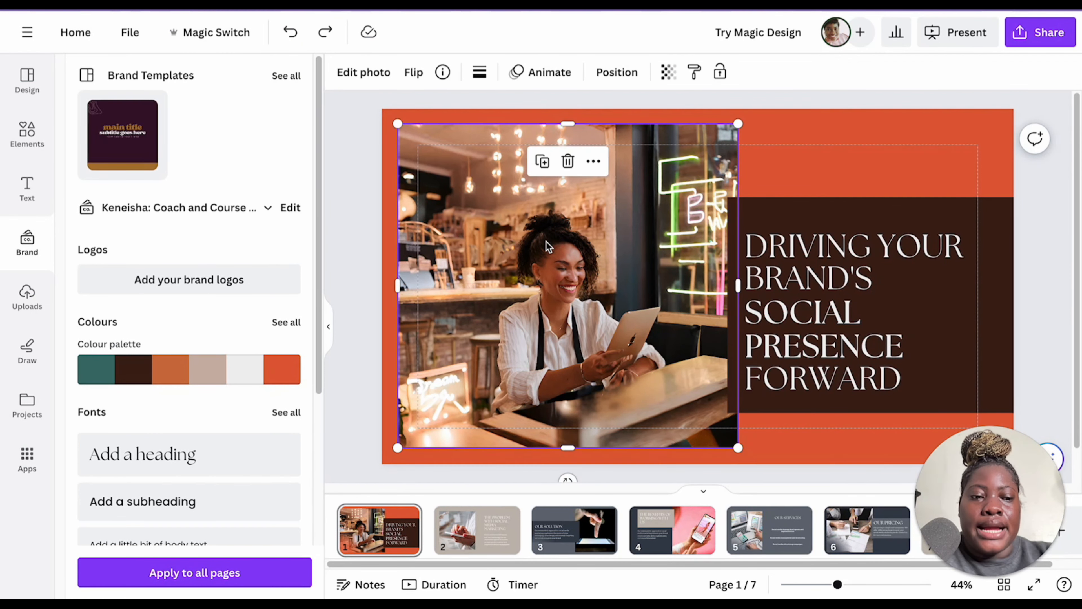
key("Delete")
left_click(45, 131)
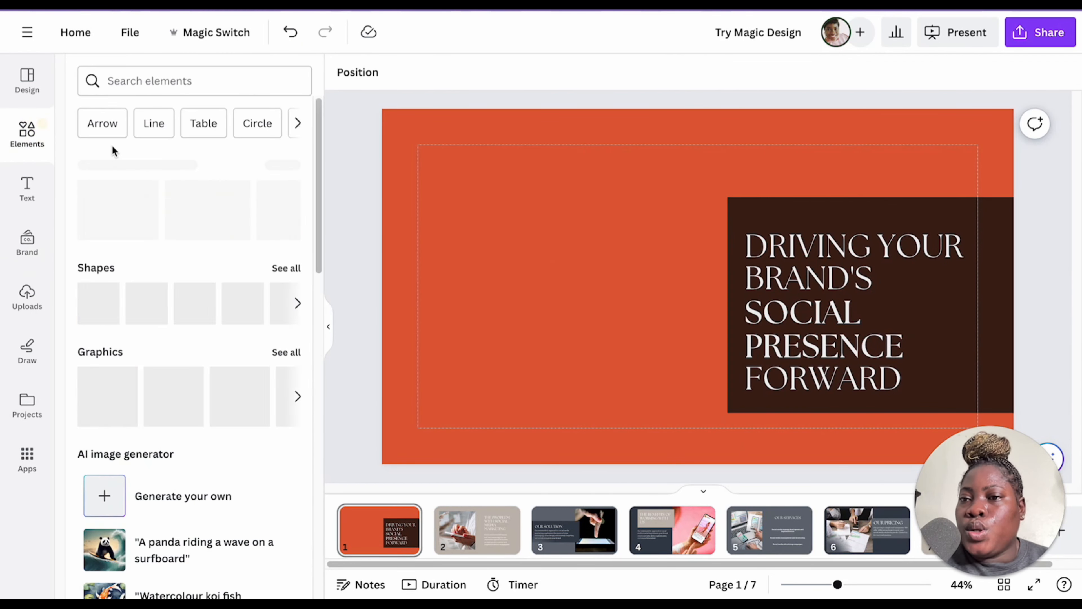
scroll(212, 261, "down", 8)
scroll(164, 330, "down", 10)
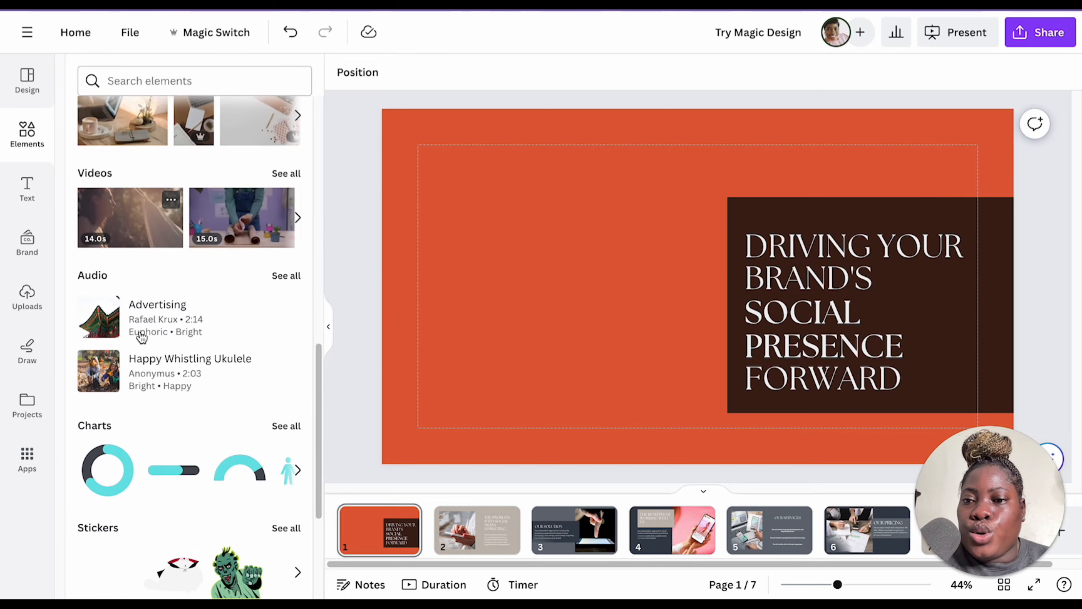
left_click(113, 451)
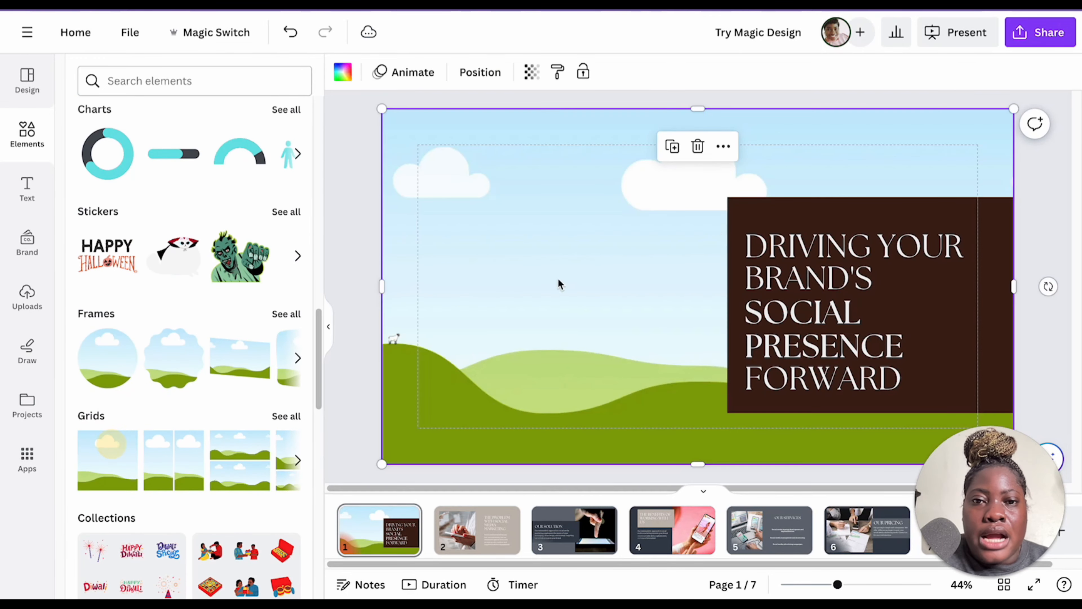
left_click_drag(1012, 110, 762, 144)
left_click_drag(382, 458, 416, 426)
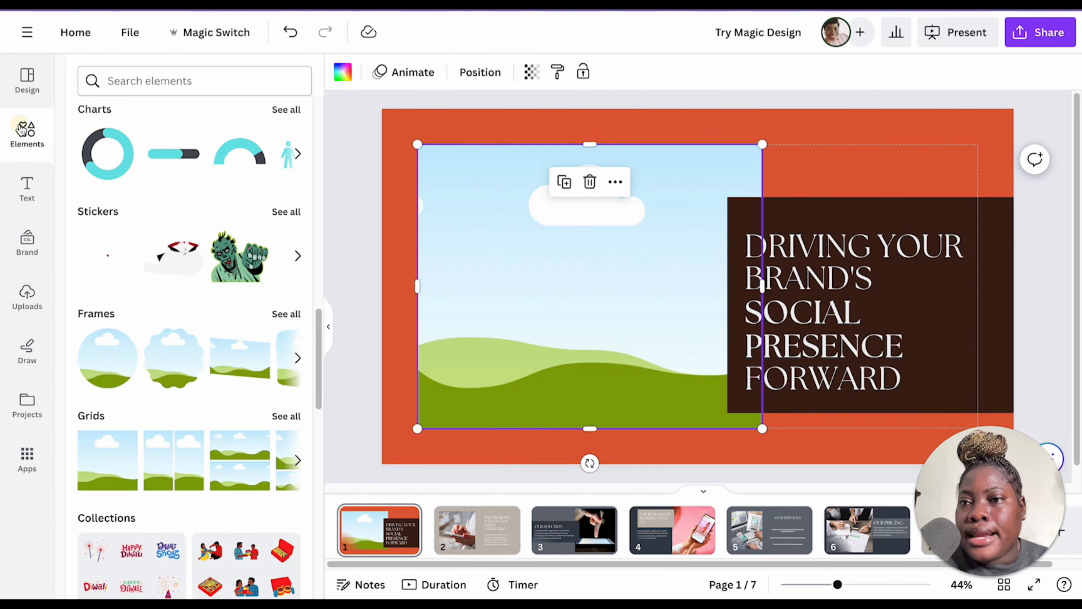
Fill the grid with the recently used photo of the woman in a grey turtleneck at a laptop and flip it horizontally
left_click(170, 80)
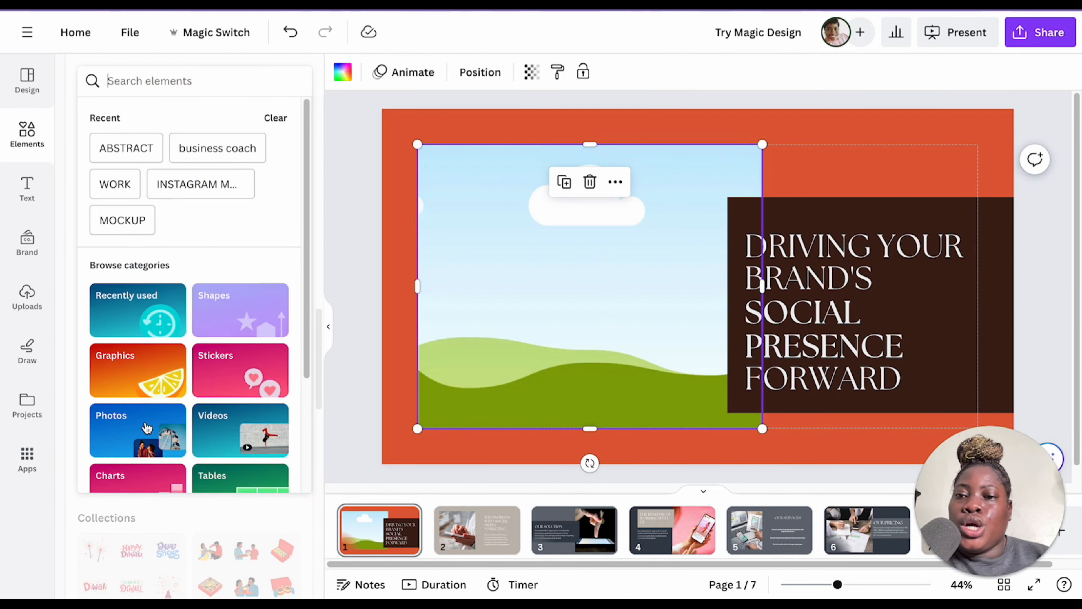
left_click(137, 437)
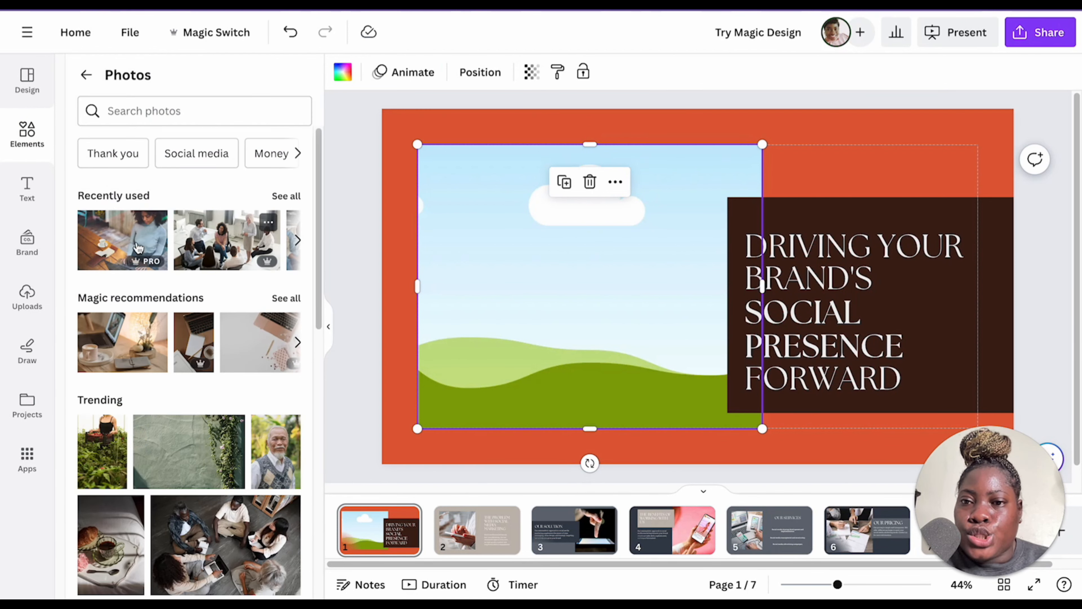
left_click_drag(89, 245, 555, 286)
double_click(587, 274)
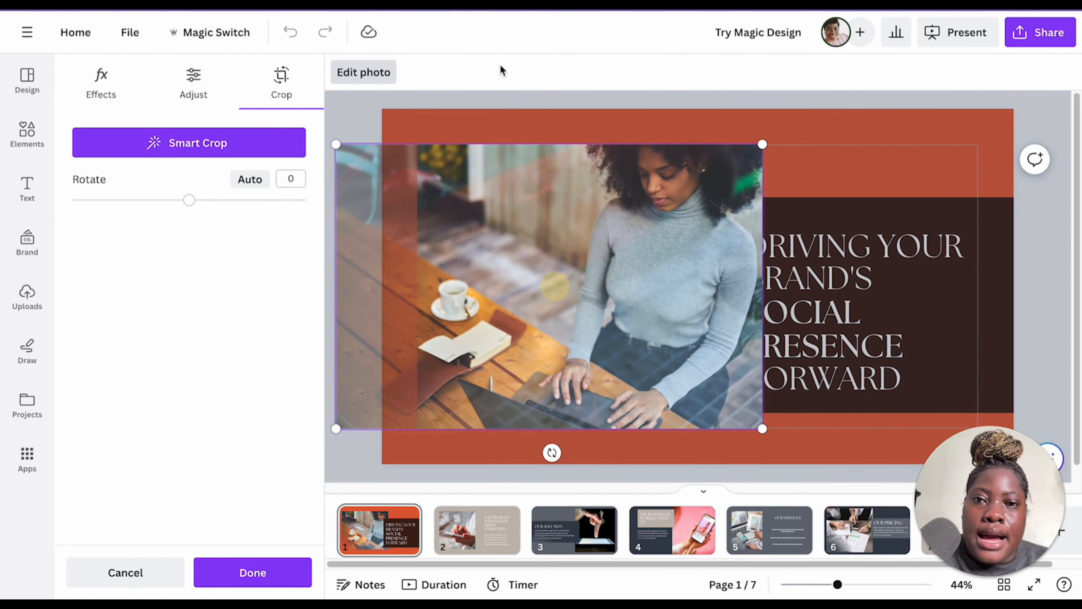
left_click(495, 107)
left_click(413, 72)
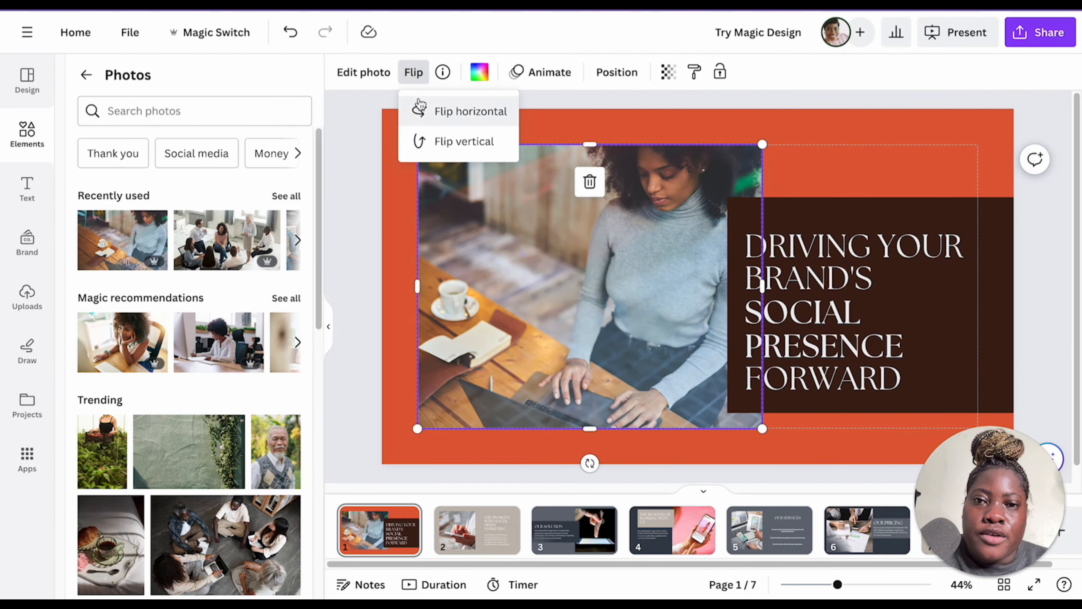
left_click(422, 111)
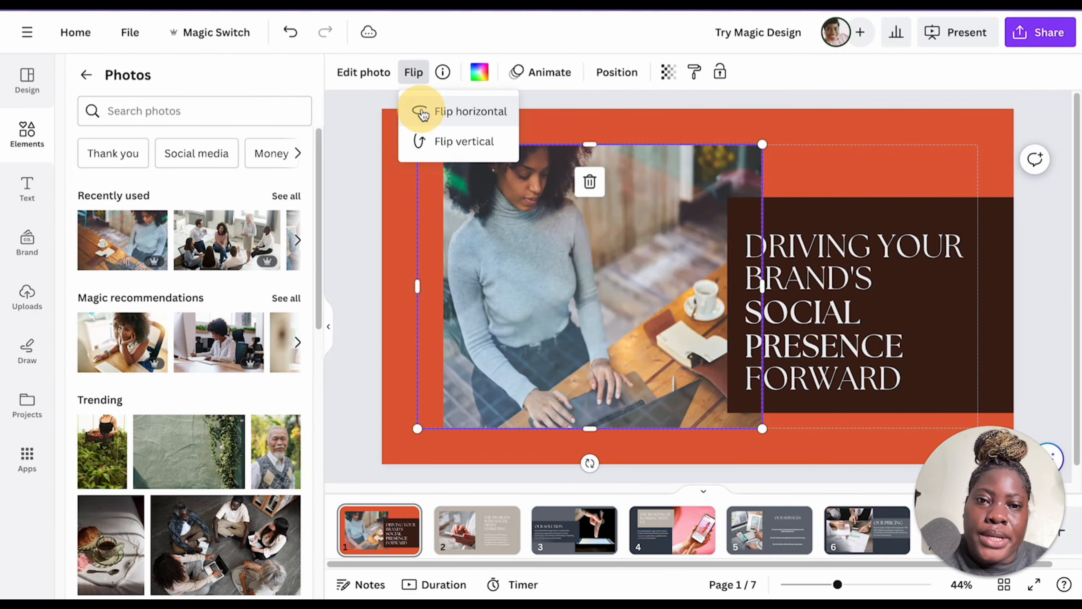
Apply the brand colour palette to page 2 with a dark green background and extend that style to all pages
left_click(1020, 228)
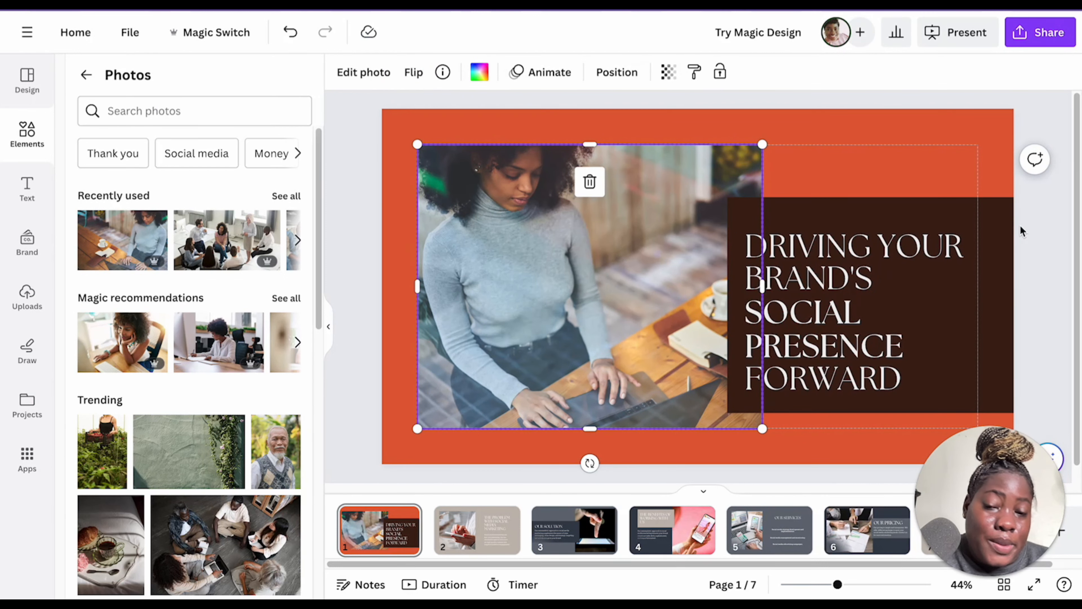
left_click(460, 522)
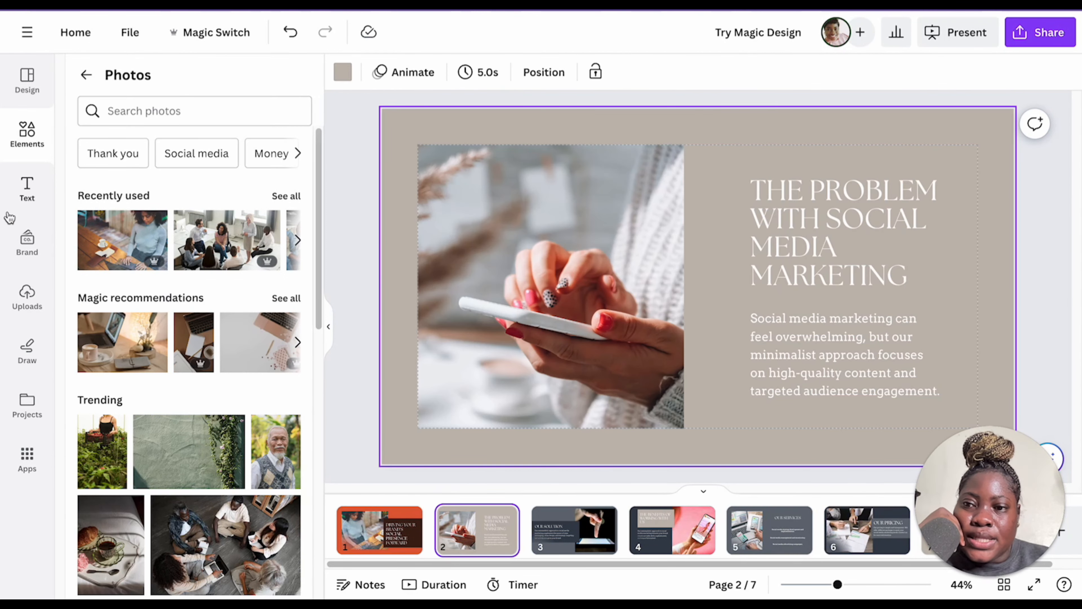
left_click(26, 242)
left_click(188, 381)
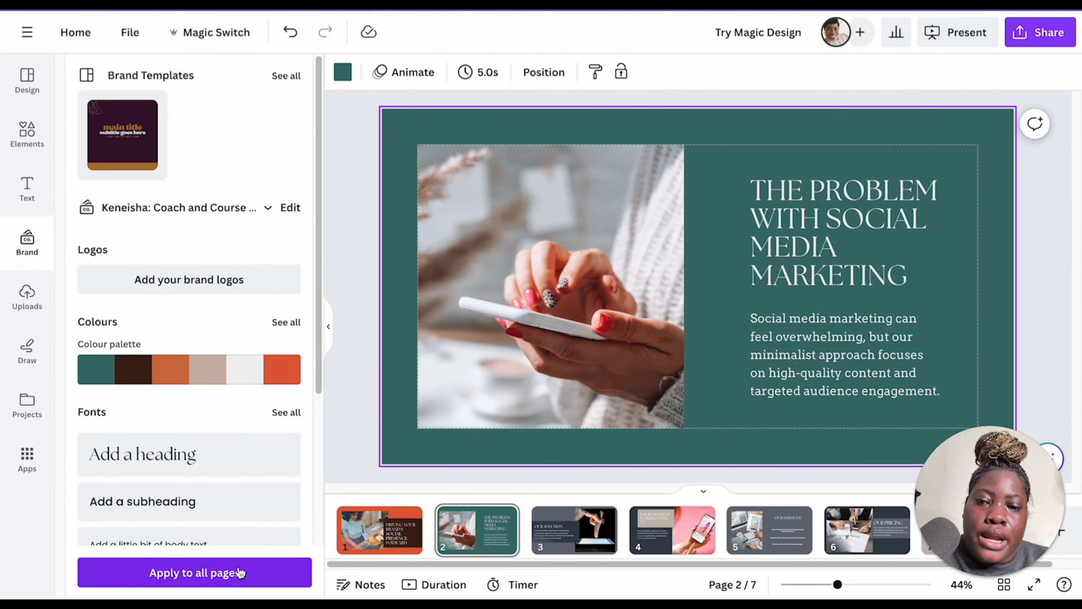
left_click(240, 572)
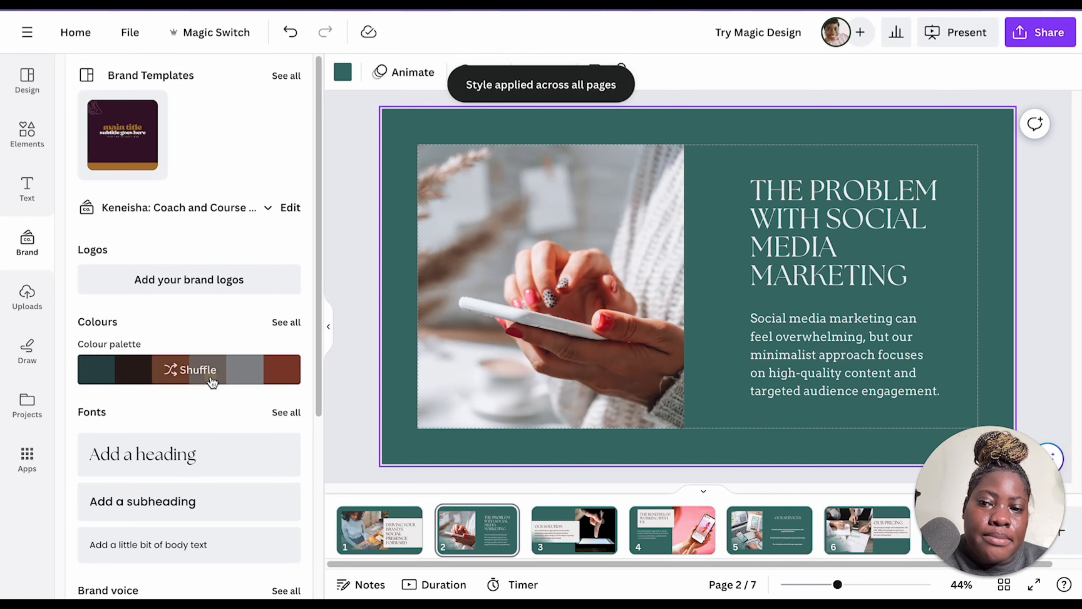
Shuffle the brand palette on page 2 to the dark brown background with a beige heading
left_click(211, 381)
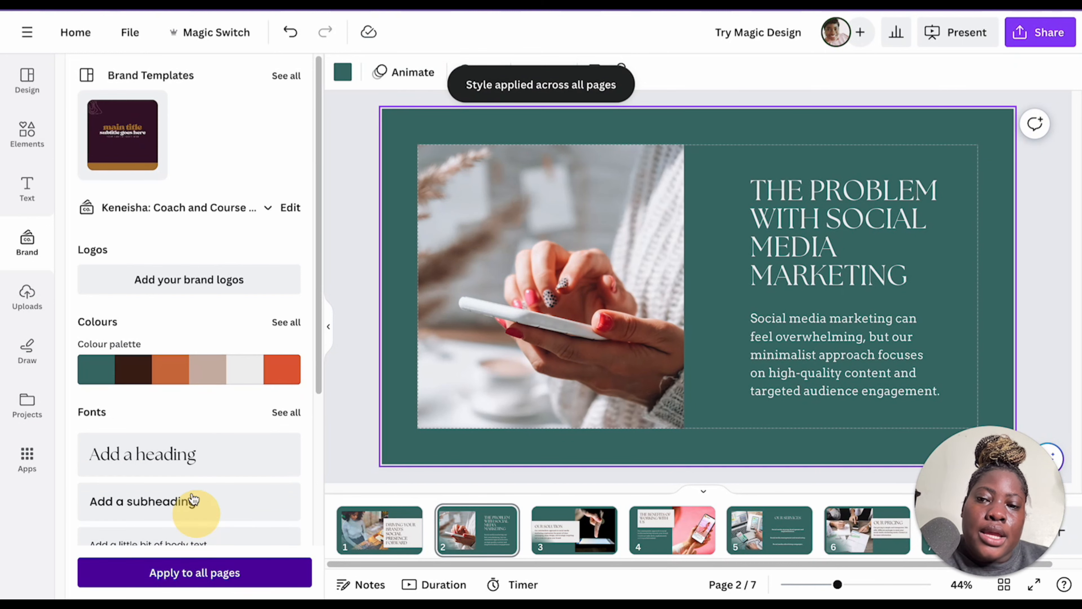
left_click(179, 369)
left_click(175, 371)
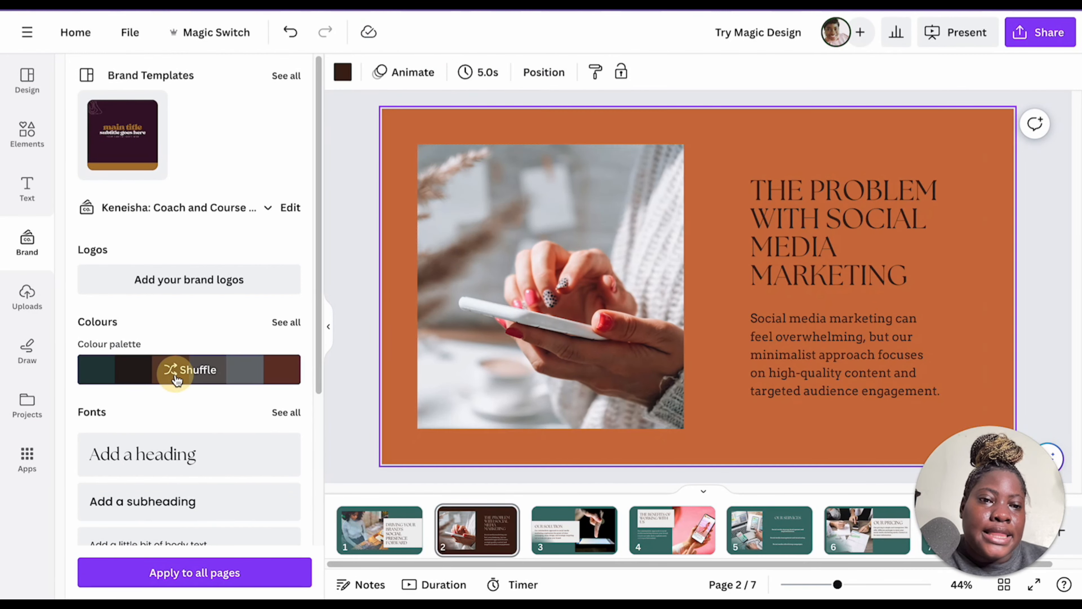
left_click(177, 379)
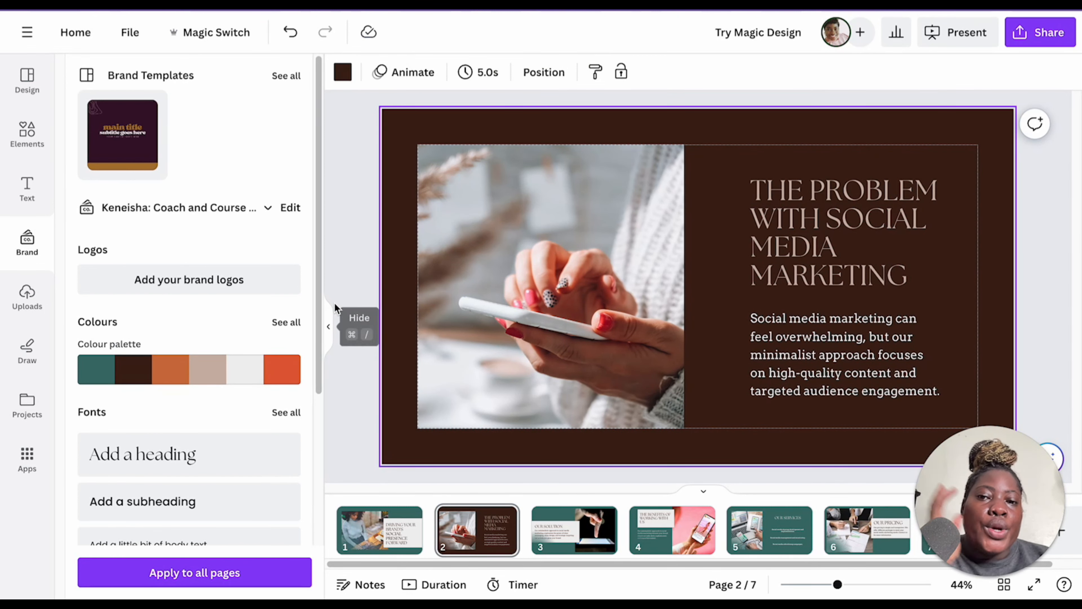
left_click(333, 315)
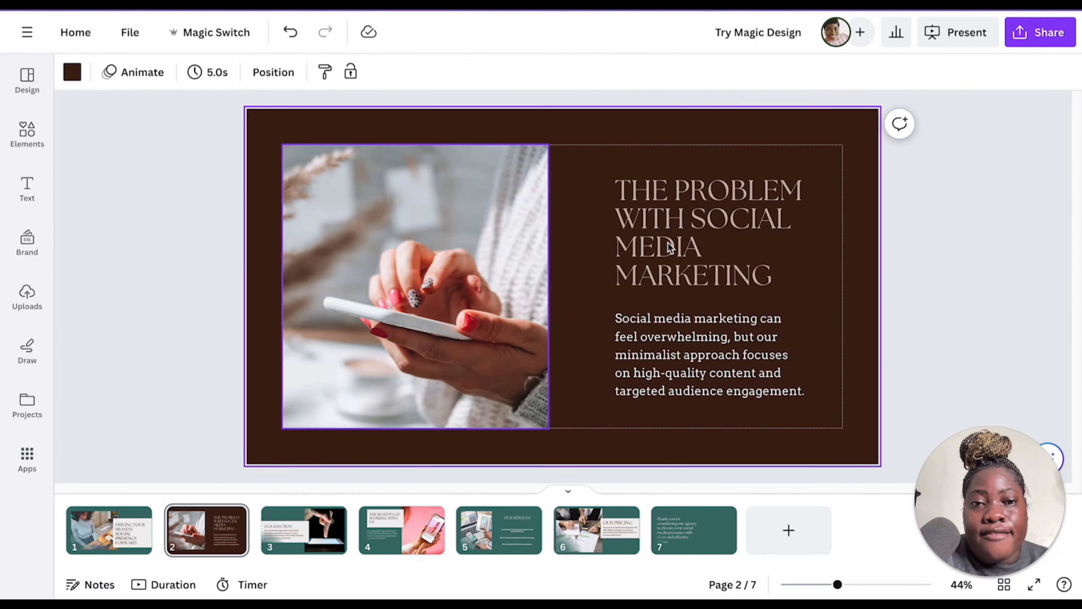
Review the suggested copy, photos and recoloured layouts across the presentation pages
left_click(401, 341)
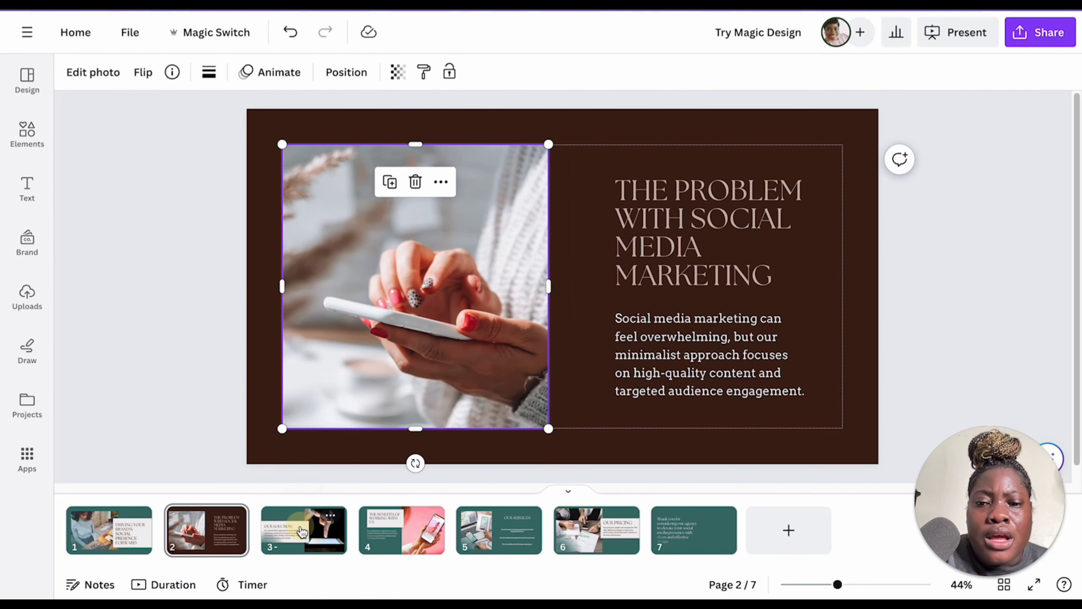
left_click(303, 538)
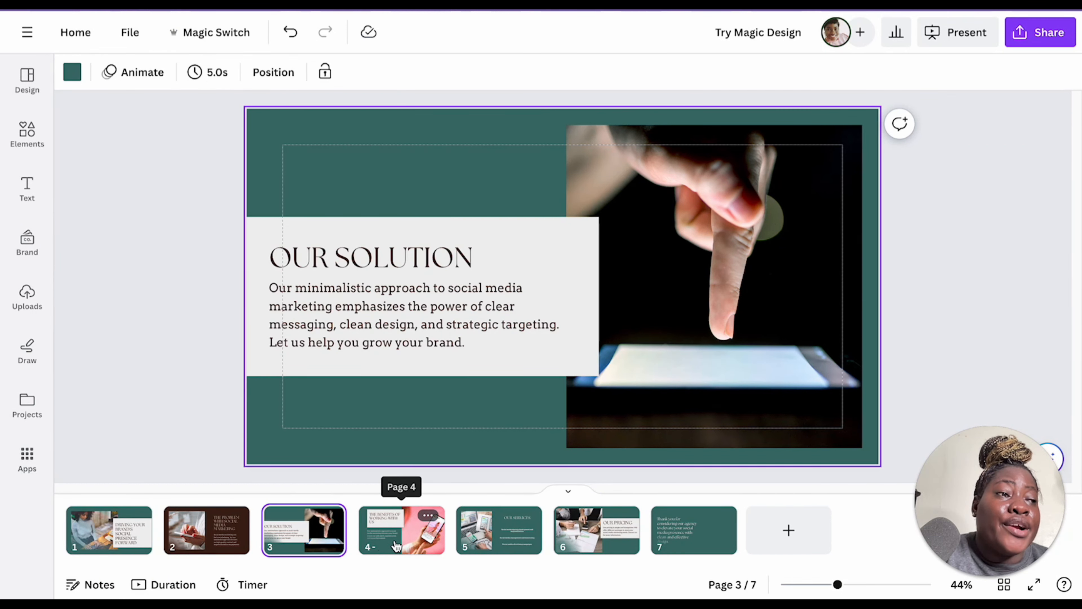
left_click(395, 545)
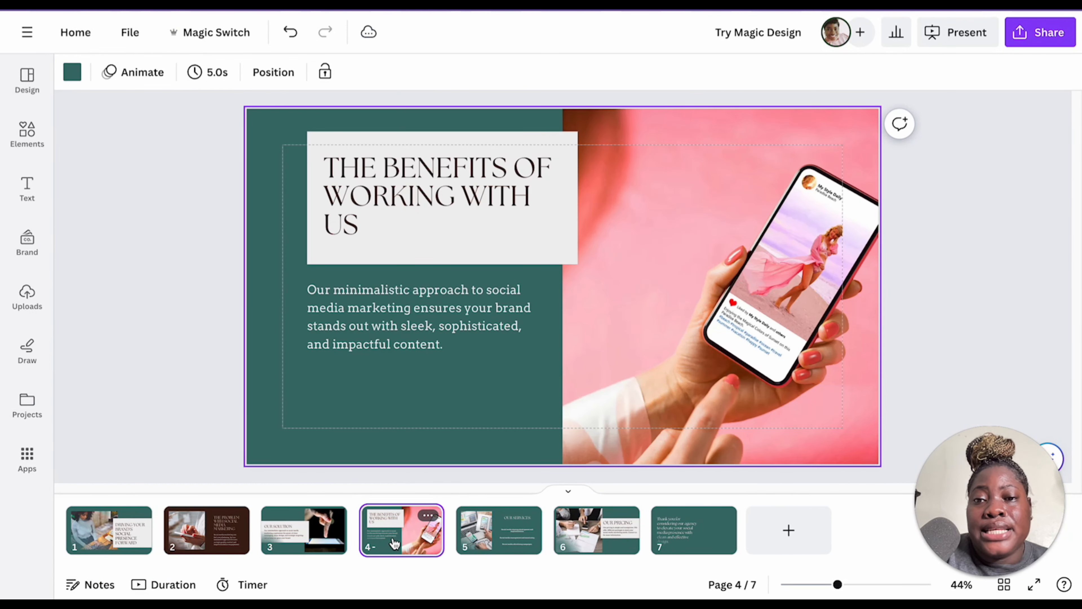
left_click(603, 536)
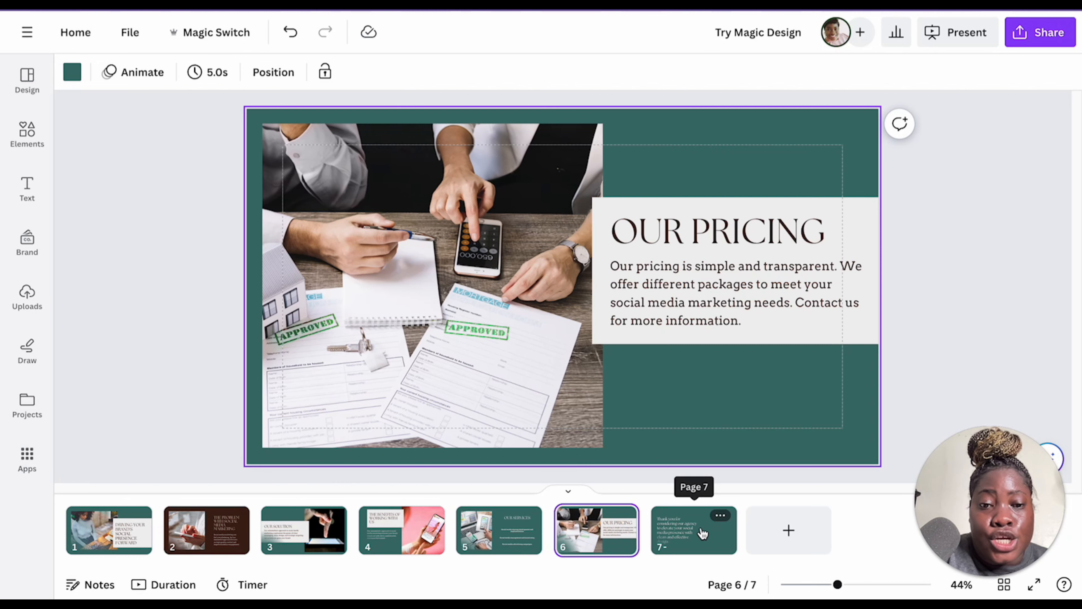
left_click(673, 547)
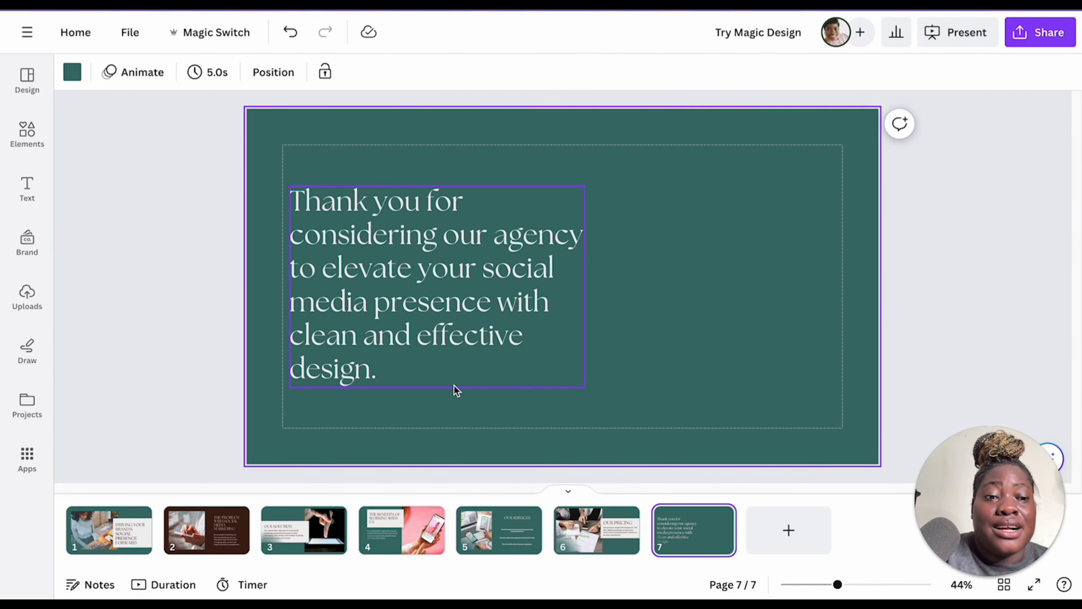
left_click(134, 517)
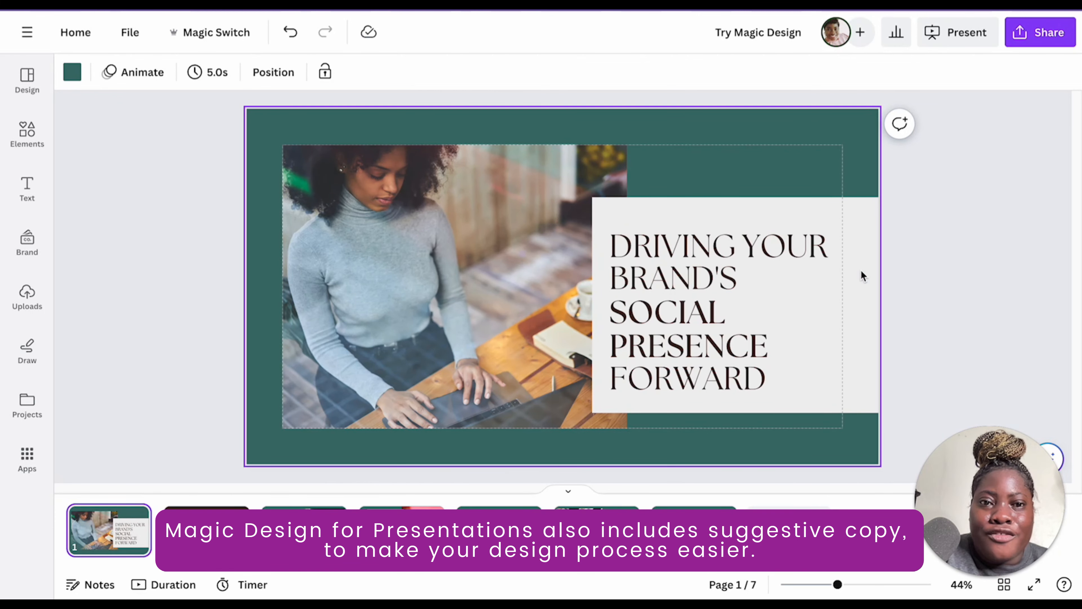
left_click(454, 321)
left_click(207, 524)
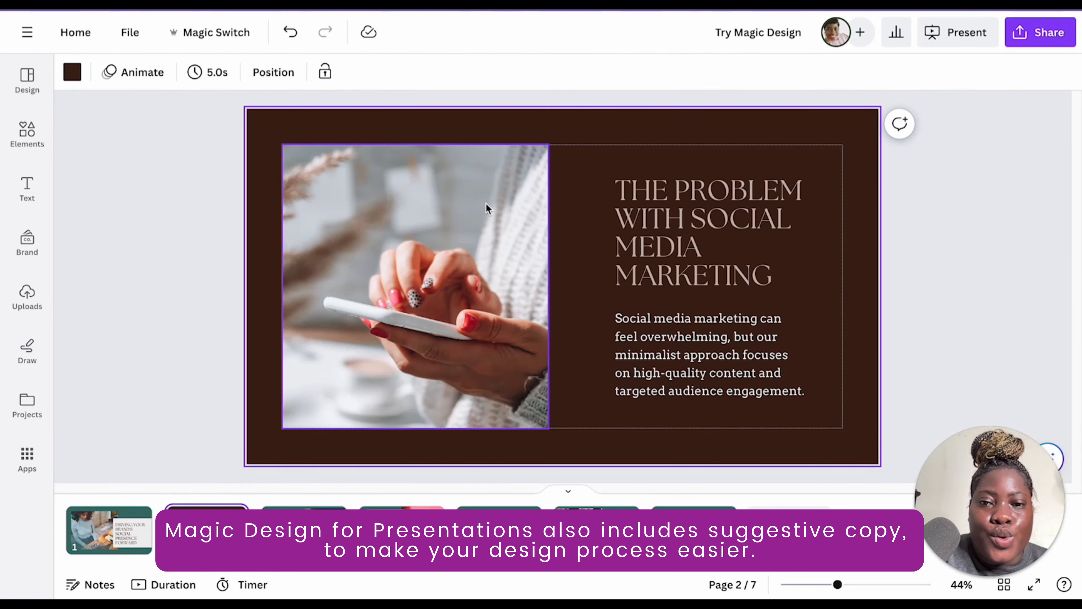
left_click(509, 241)
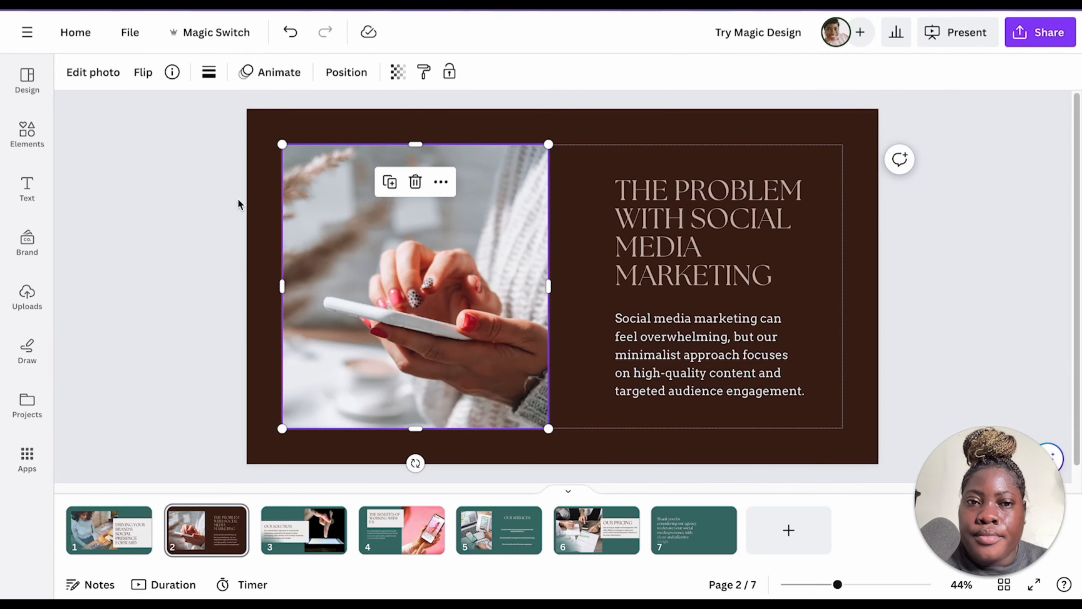
Ungroup the page 2 text and widen the heading to span from beside the photo to the outer margin guide
left_click(699, 219)
left_click(749, 138)
left_click(690, 194)
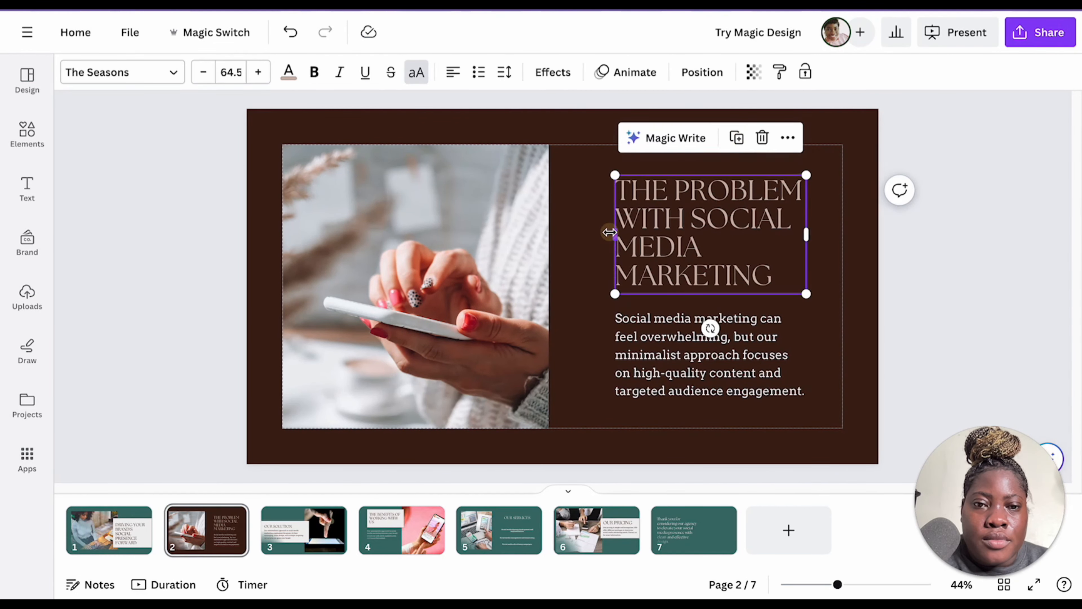
left_click_drag(614, 235, 562, 234)
left_click_drag(807, 234, 842, 234)
Make the words "SOCIAL MEDIA MARKETING" in the page 2 heading bold
left_click(777, 244)
left_click_drag(742, 261, 565, 233)
left_click(314, 72)
Align the page 2 body text under the heading and scale it up to size 29.4
left_click_drag(696, 369, 645, 351)
left_click_drag(753, 378, 818, 409)
Change the body text font to the brand font Poppins throughout the presentation
left_click(146, 81)
left_click(242, 308)
left_click(188, 573)
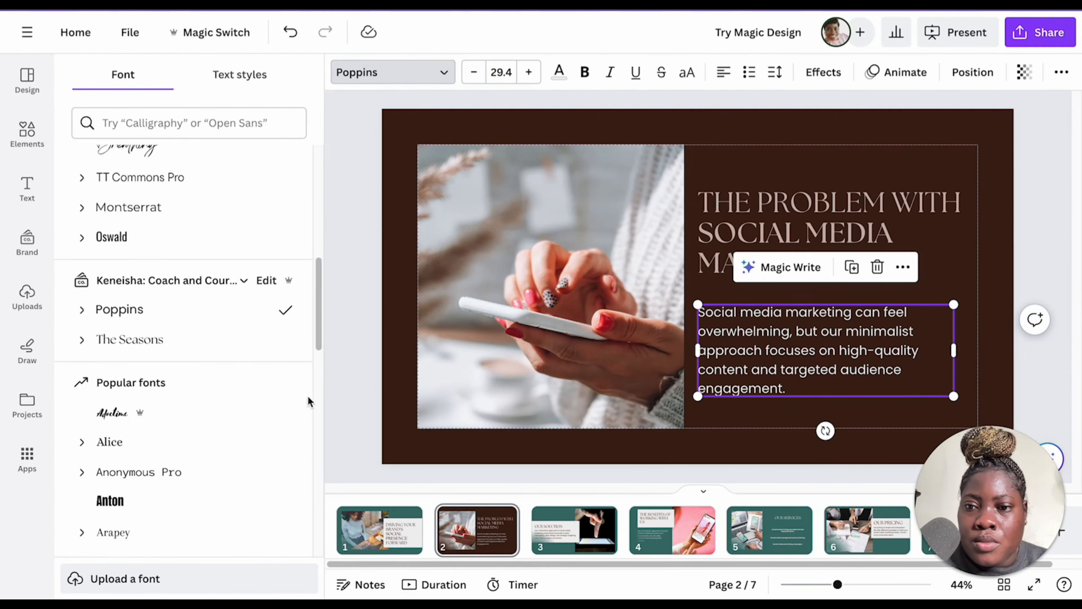
Try to copy the page 2 body text style onto the body text of page 3
left_click(902, 266)
left_click(957, 152)
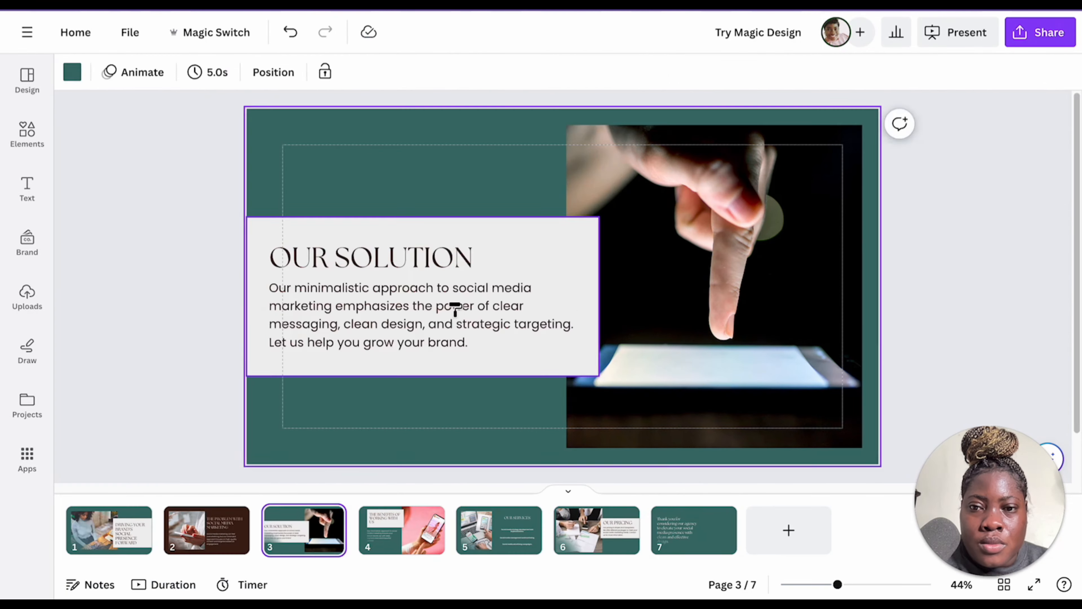
left_click(454, 307)
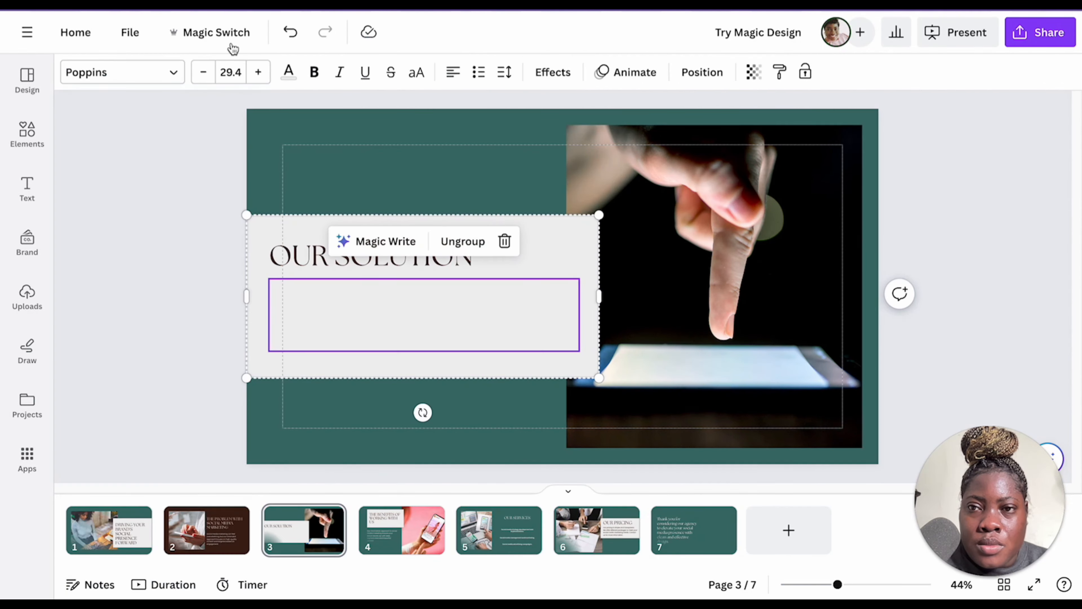
Ungroup the page 3 text box and shift its body text and heading to align with the margin guide
left_click(462, 243)
mouse_move(305, 291)
left_mouse_down()
mouse_move(350, 296)
mouse_move(319, 297)
left_mouse_up()
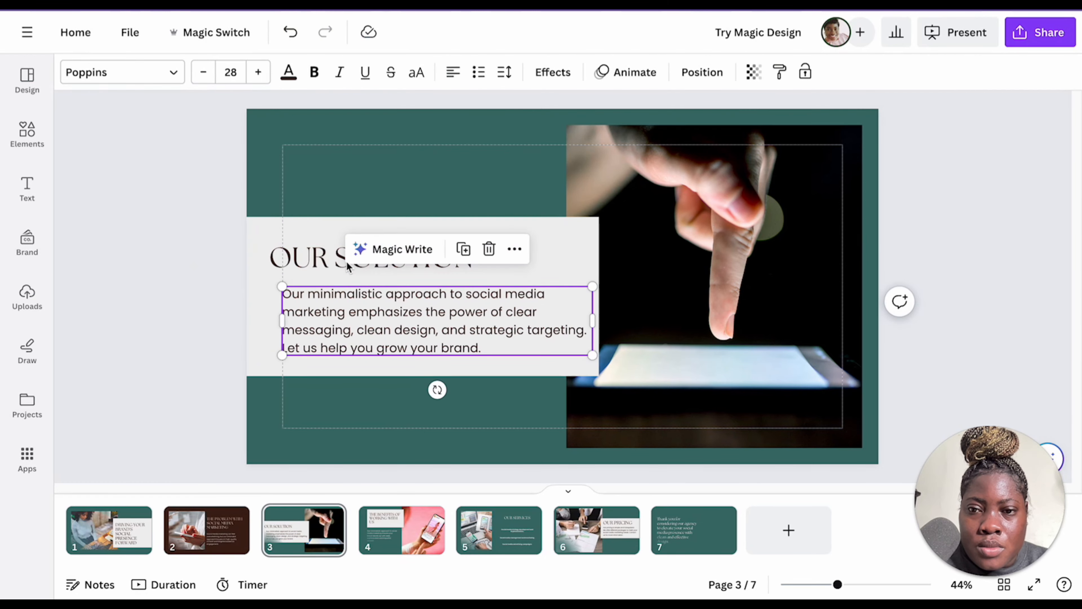
left_click_drag(346, 259, 359, 260)
Replace the page 3 photo with the recommended photo of a laptop and coffee cup and confirm its crop
left_click(34, 134)
left_click_drag(123, 342, 1014, 274)
double_click(806, 283)
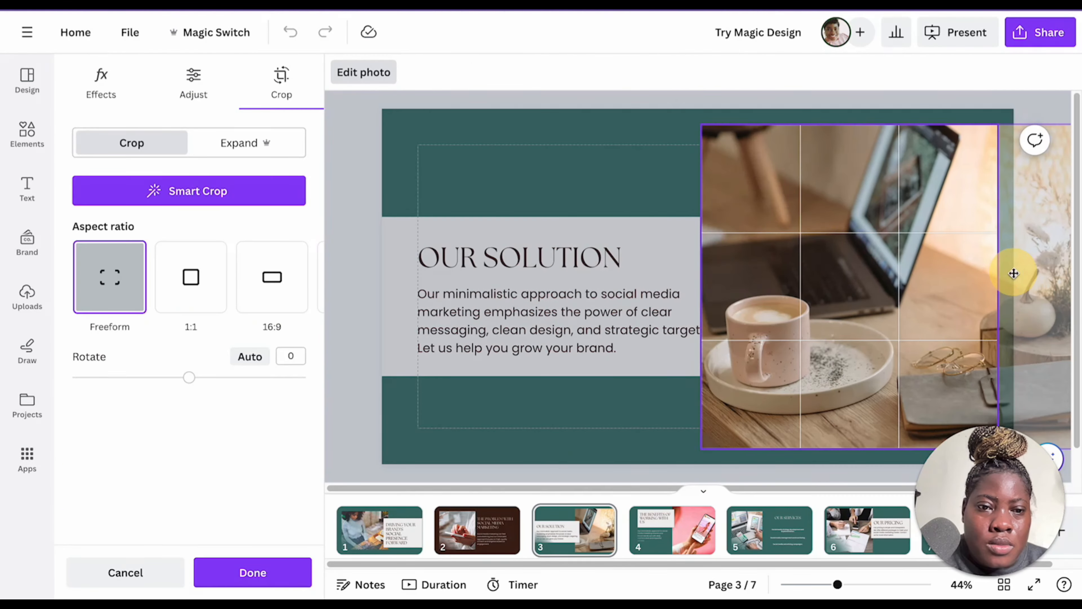
left_click(251, 572)
Replace the page 4 photo with the recommended photo of a hand holding a phone beside a coffee cup
left_click(669, 538)
left_click(284, 297)
left_click_drag(245, 384, 852, 281)
Reduce the page 4 heading "THE BENEFITS OF WORKING WITH US" to size 58.5
left_click(563, 212)
left_click(610, 72)
left_click(609, 72)
left_click(609, 72)
left_click(609, 72)
double_click(609, 72)
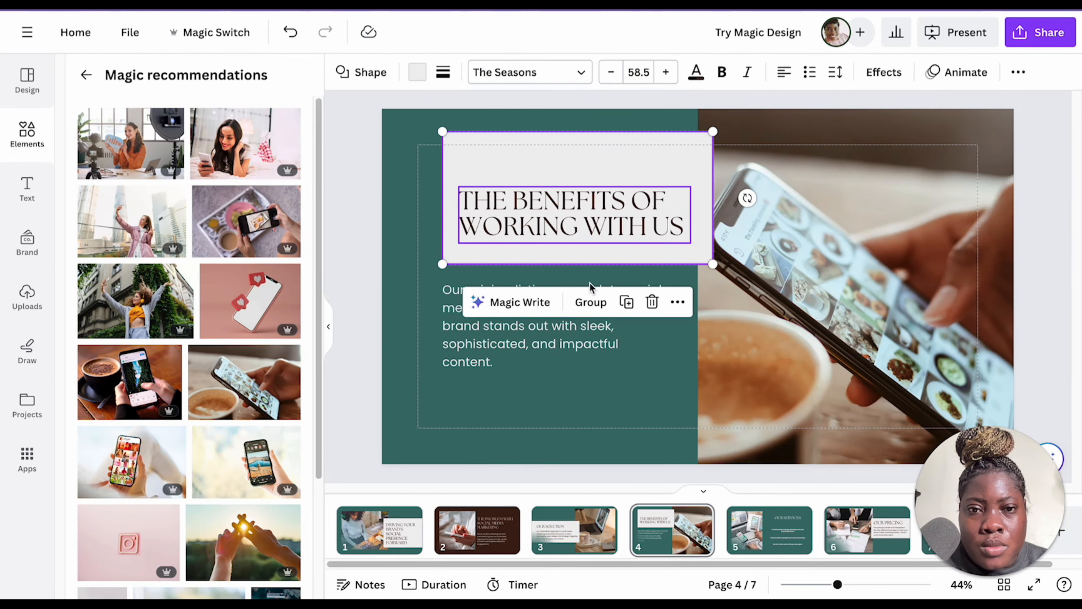
Shorten the page 4 heading box to the upper margin guide and reposition the heading text inside it
left_click(358, 179)
left_click(507, 164)
left_click_drag(577, 131, 575, 146)
left_click_drag(588, 202, 589, 186)
left_click(566, 405)
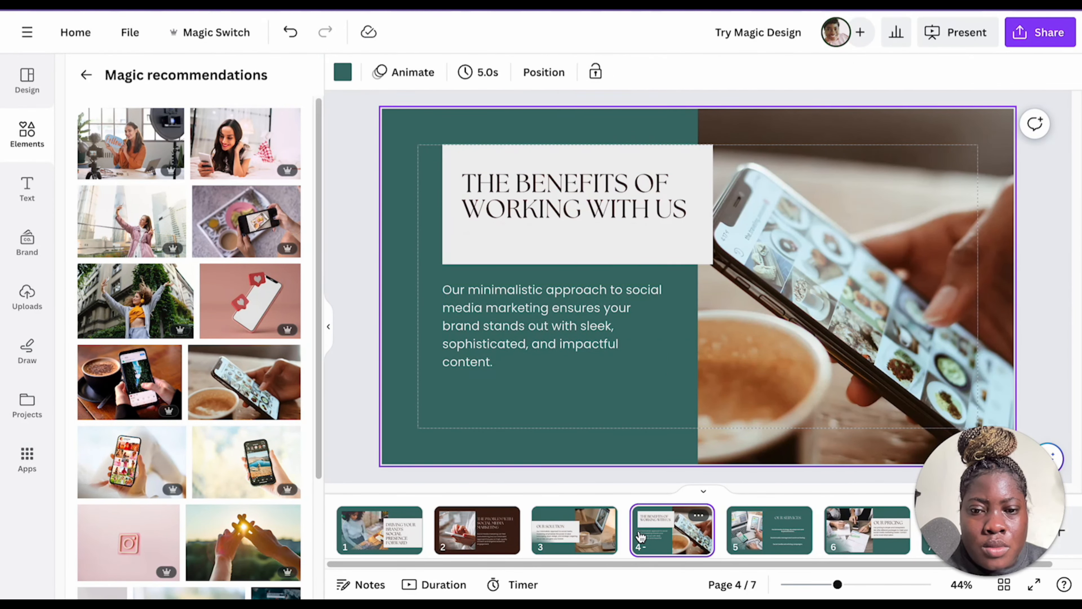
Shuffle the brand palette on pages 3, 4 and 5 to the orange background
left_click(574, 530)
left_click(26, 254)
left_click(219, 375)
left_click(222, 376)
left_click(652, 523)
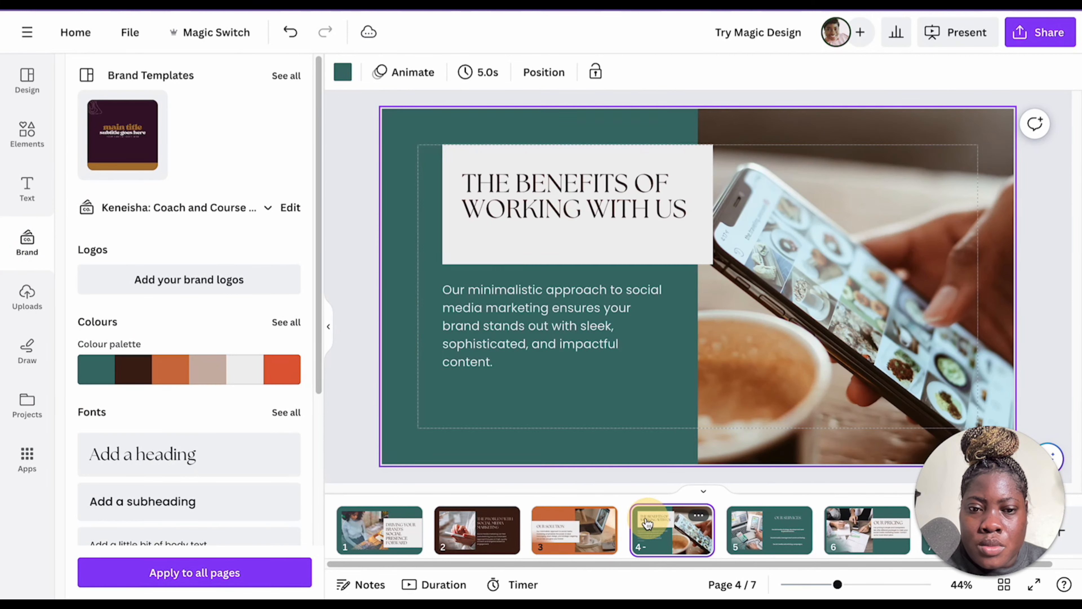
left_click(226, 375)
left_click(758, 529)
left_click(224, 375)
Remove the bold formatting from the three service lines on page 5
left_click(821, 283)
left_click(821, 283)
left_click(585, 71)
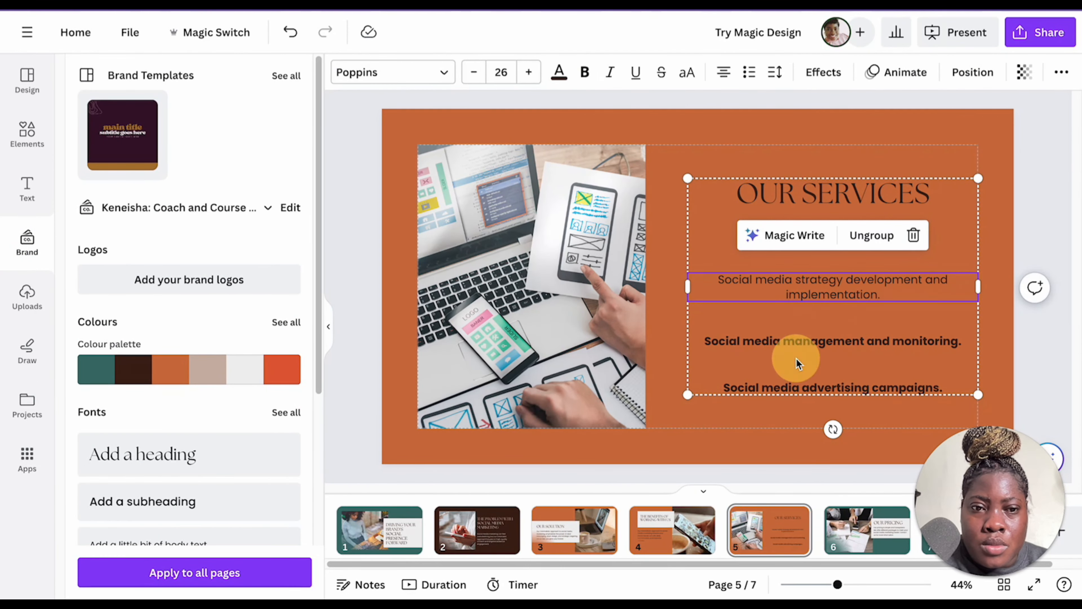
left_click(797, 343)
left_click(585, 71)
left_click(796, 387)
left_click(586, 71)
Give page 6 the orange brand background and replace its photo with a recommended photo of a hand holding a phone
left_click(869, 530)
left_click(223, 375)
left_click(571, 289)
left_click(27, 134)
scroll(187, 299, "down", 4)
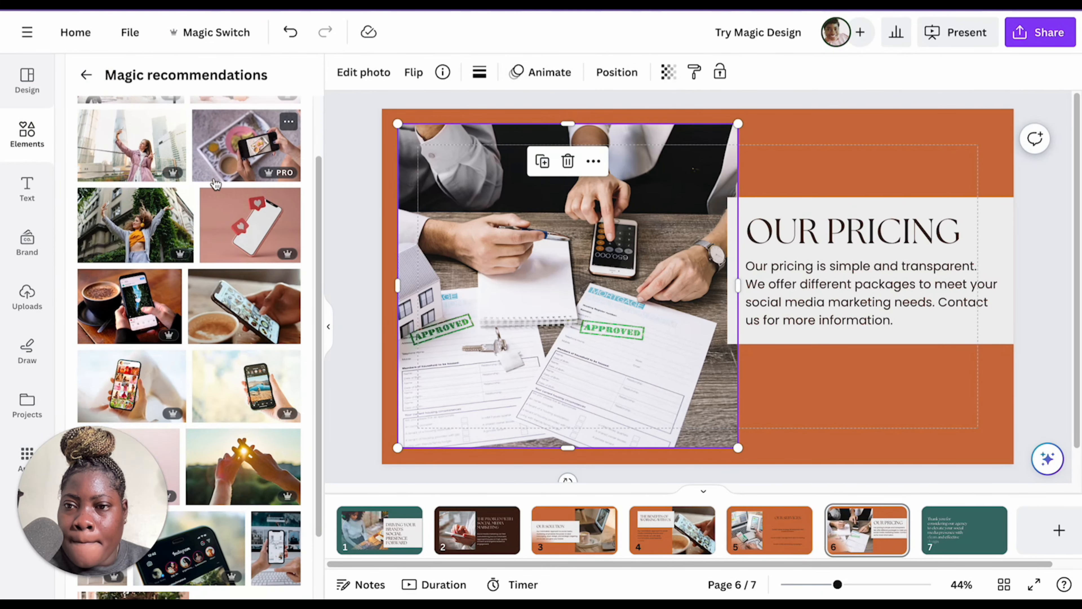
left_click(275, 469)
Shuffle the brand palette on page 7 to the beige background with dark text
left_click(964, 529)
left_click(27, 241)
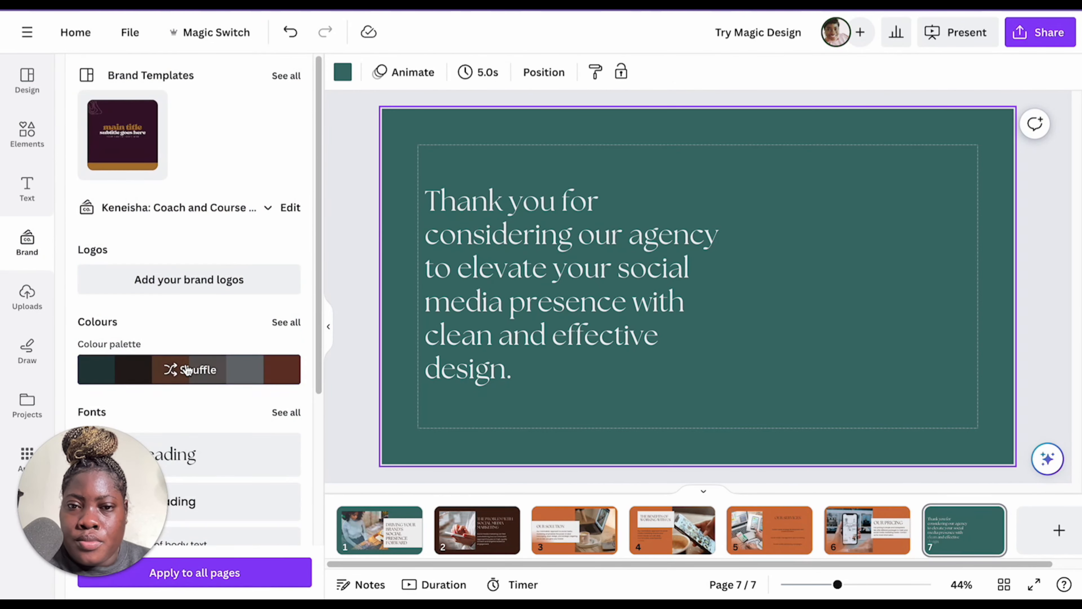
left_click(187, 369)
left_click(188, 369)
Shuffle the brand palette on page 1 to a beige background with a dark brown title box and white text
left_click(380, 530)
left_click(194, 375)
left_click(194, 375)
left_click(194, 375)
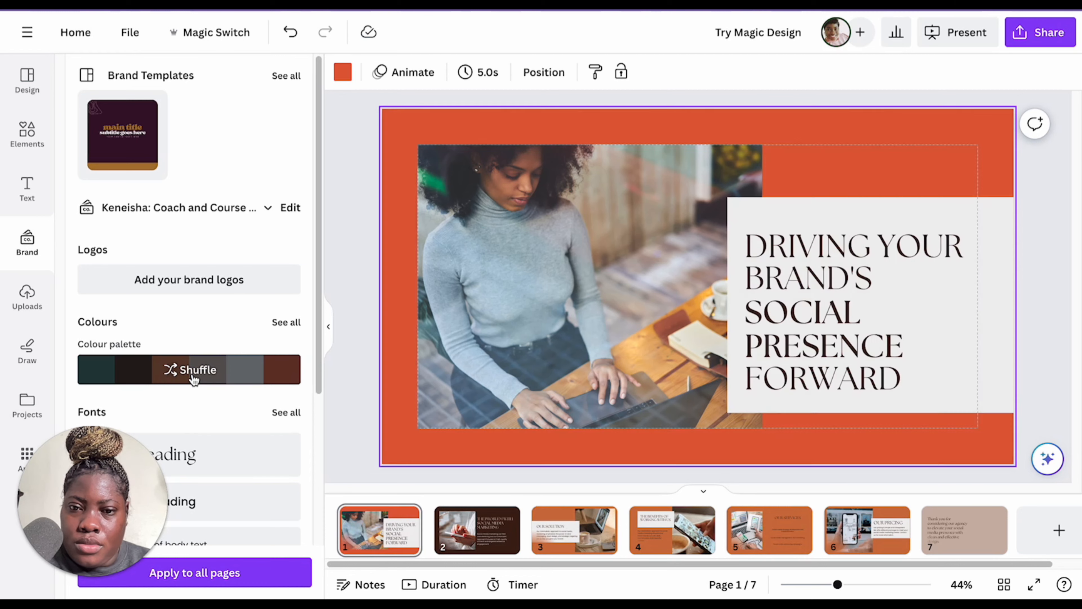
left_click(194, 375)
left_click(194, 375)
left_click(194, 375)
left_click(194, 376)
left_click_drag(96, 490, 1030, 445)
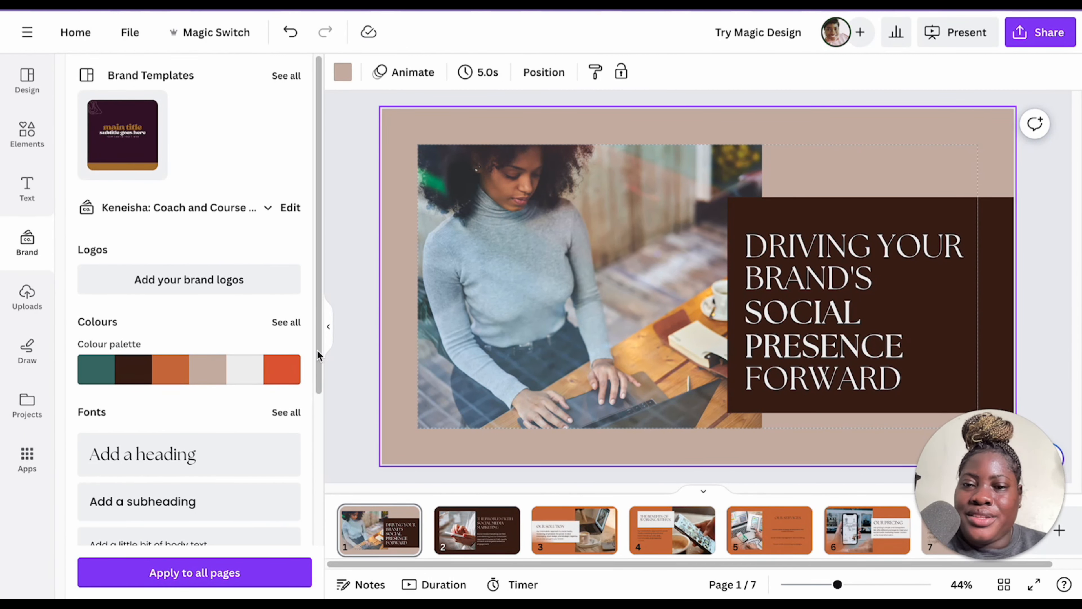
left_click(326, 332)
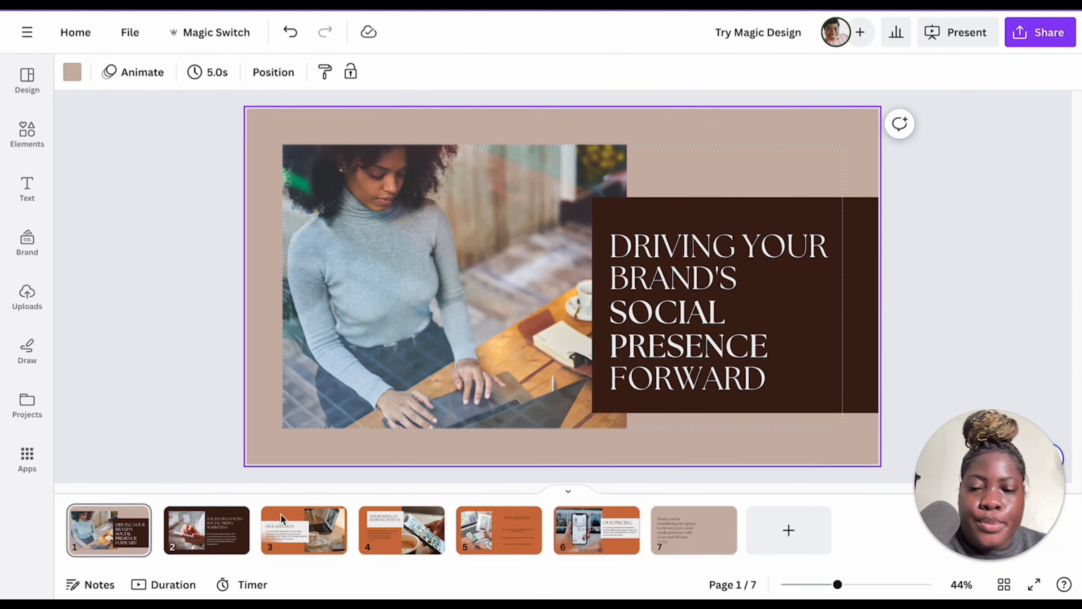
Review the finished layouts and text of pages 2 and 3
left_click(193, 546)
mouse_move(255, 542)
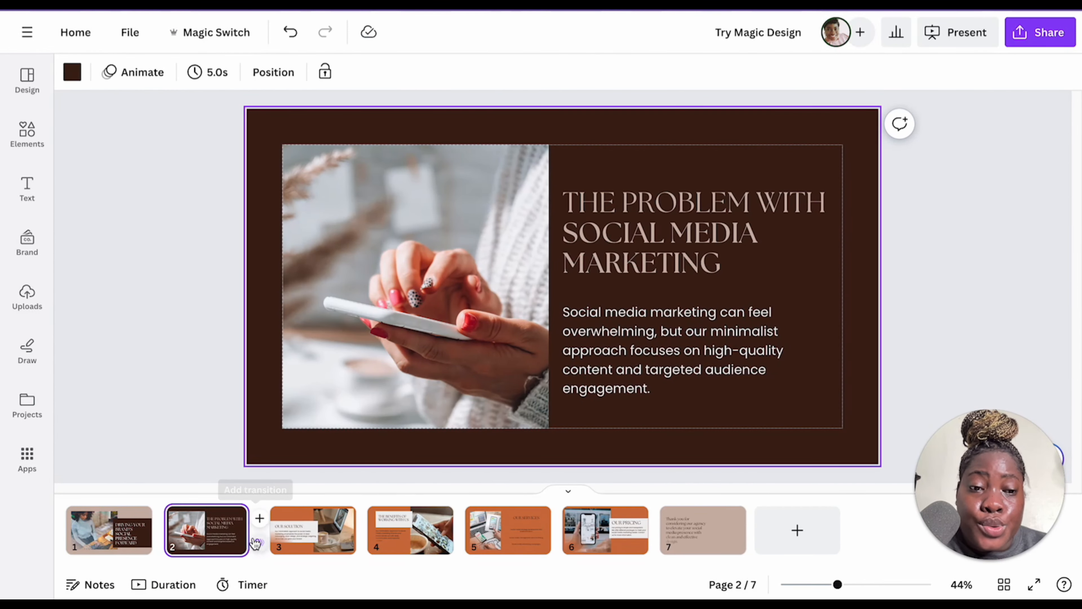
left_click(650, 363)
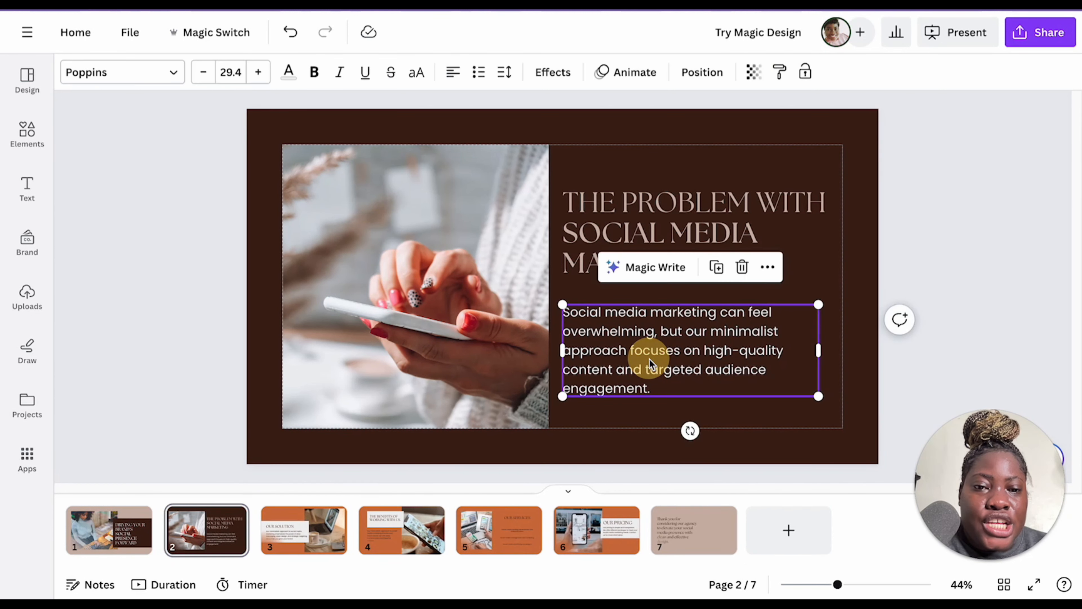
left_click(283, 550)
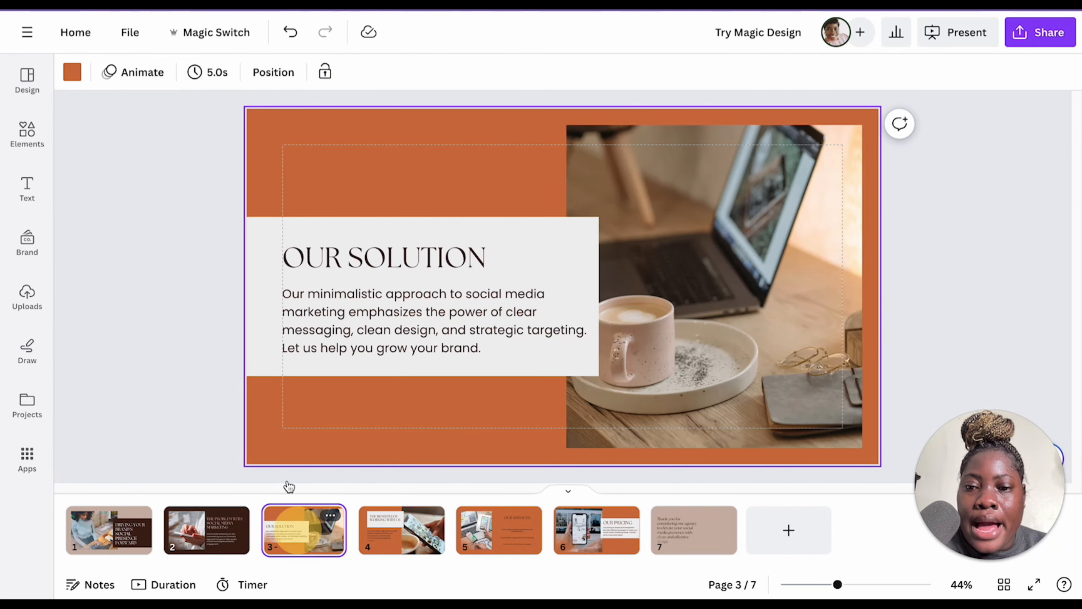
Open the brand kit's colour palette for page 5
left_click(488, 530)
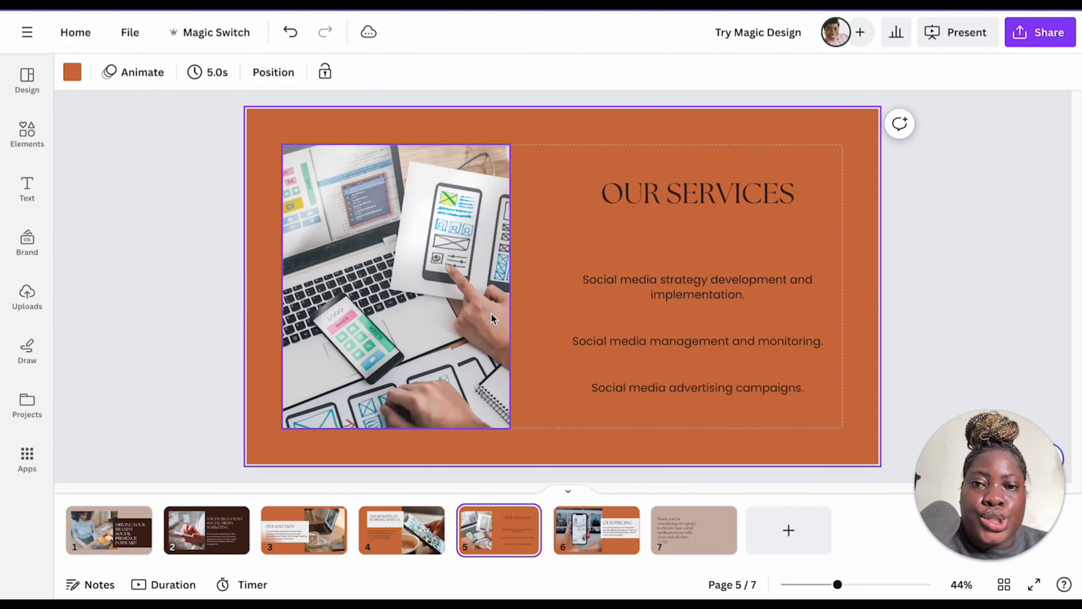
left_click(33, 236)
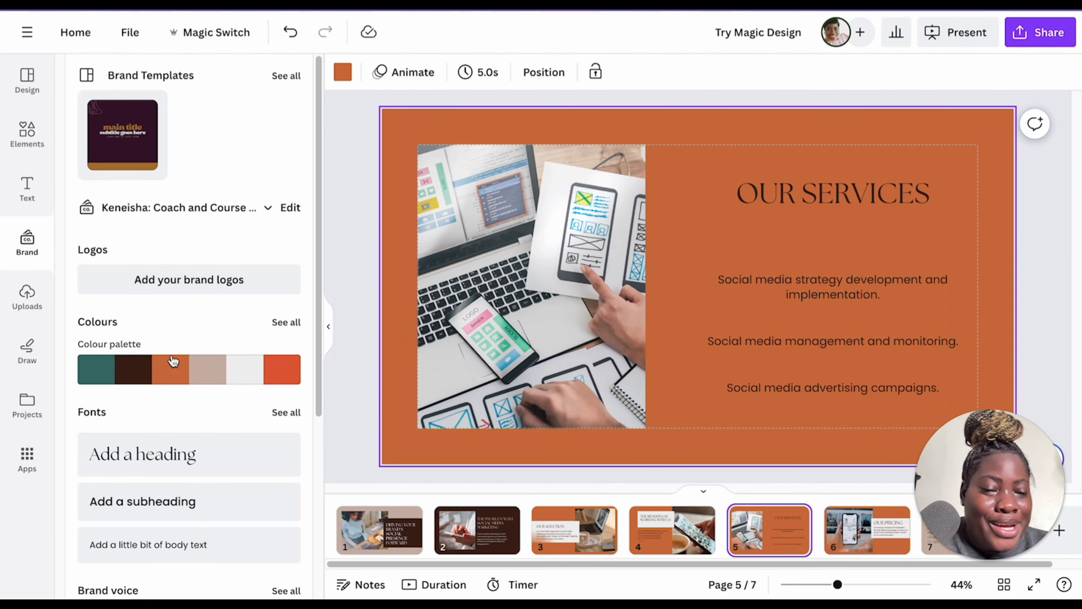